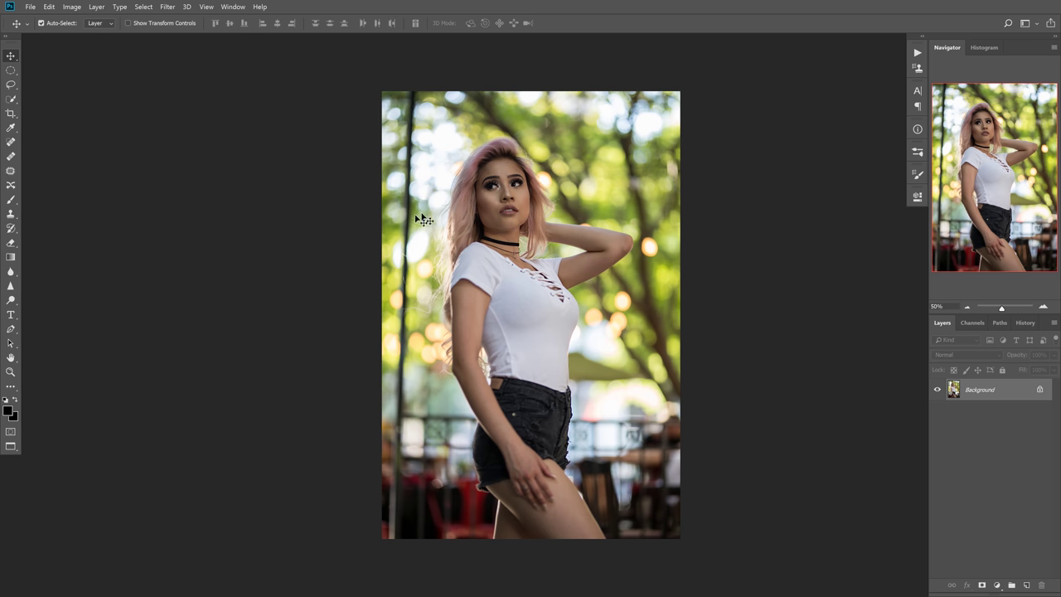
Select the outdoor background around the woman with the Quick Selection Tool
click(12, 101)
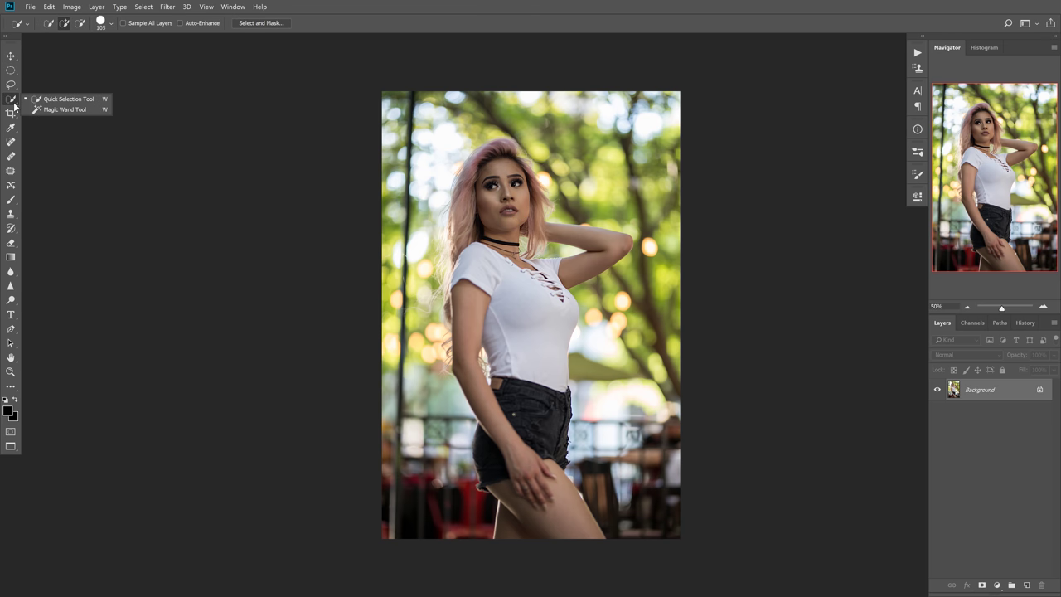
click(62, 101)
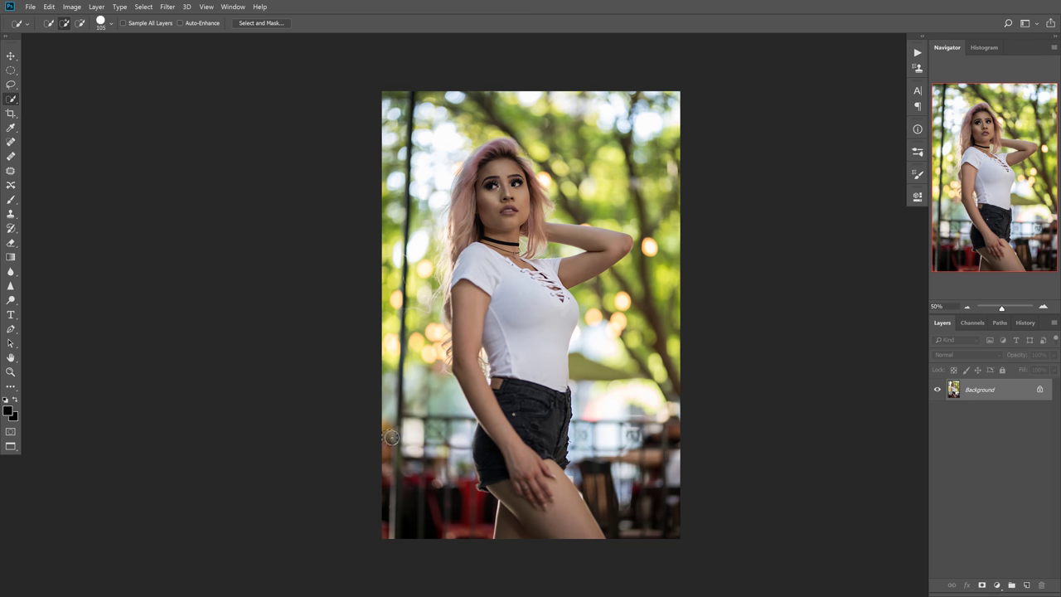
mouse_move(391, 437)
mouse_down()
mouse_move(424, 418)
mouse_move(443, 456)
mouse_move(440, 484)
mouse_move(440, 377)
mouse_move(417, 375)
mouse_move(408, 337)
mouse_move(438, 241)
mouse_move(402, 289)
mouse_move(410, 308)
mouse_move(414, 244)
mouse_move(399, 206)
mouse_move(398, 219)
mouse_move(414, 228)
mouse_move(439, 153)
mouse_move(396, 178)
mouse_move(395, 140)
mouse_move(433, 143)
mouse_move(458, 128)
mouse_move(527, 137)
mouse_move(488, 122)
mouse_move(528, 120)
mouse_move(585, 138)
mouse_move(617, 181)
mouse_move(579, 150)
mouse_move(632, 191)
mouse_move(592, 182)
mouse_up()
mouse_move(653, 220)
mouse_down()
mouse_move(665, 268)
mouse_move(636, 296)
mouse_move(648, 272)
mouse_move(612, 366)
mouse_move(646, 469)
mouse_move(621, 432)
mouse_move(669, 512)
mouse_move(595, 337)
mouse_up()
Copy the selected background to a new layer, view that layer alone, and undo the copy
key(ctrl+j)
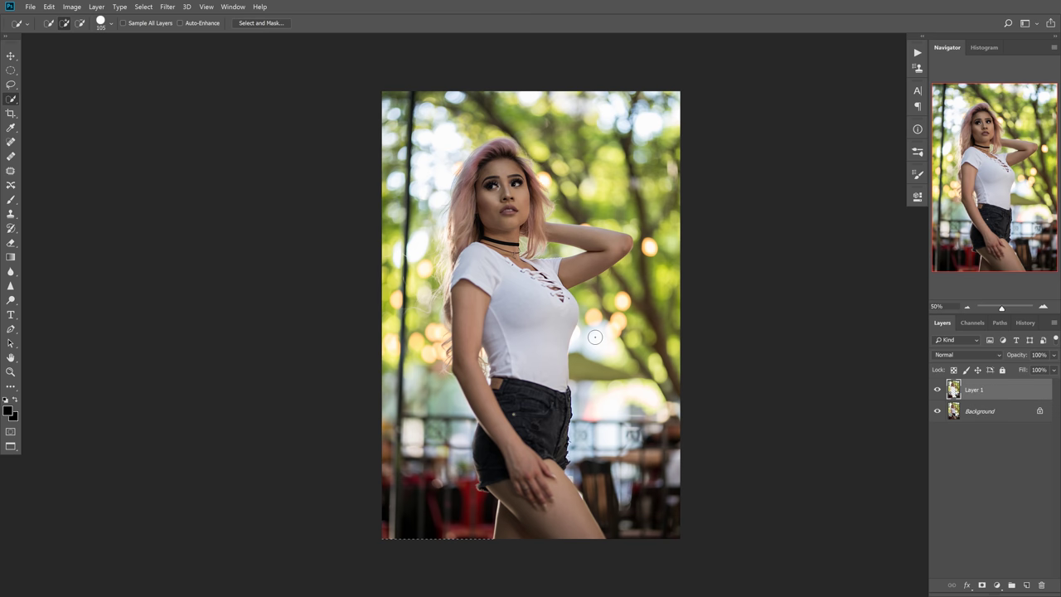
alt+click(938, 392)
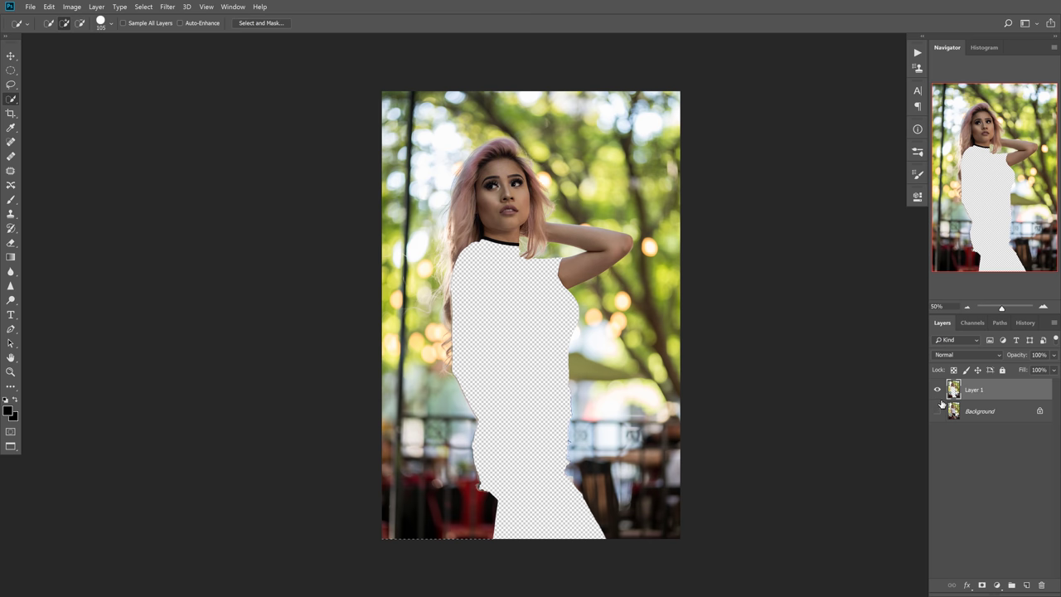
key(ctrl+z)
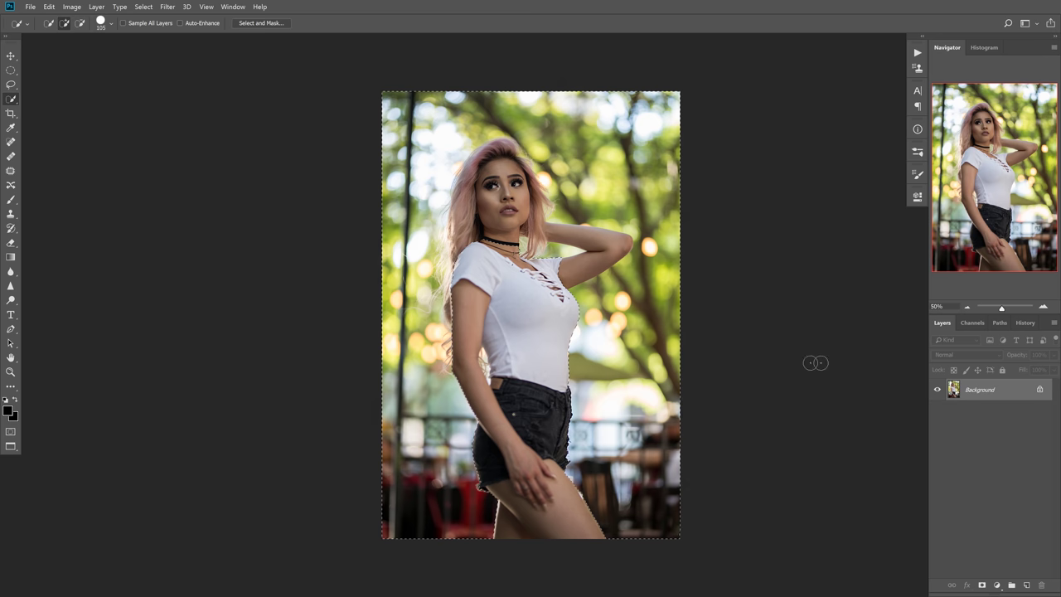
Subtract the woman's head, neck and raised arm from the background selection
key(ctrl+a)
key(alt)
key(alt)
key(alt)
Check the corrected selection by copying it to an isolated layer, and undo the copy
key(ctrl+j)
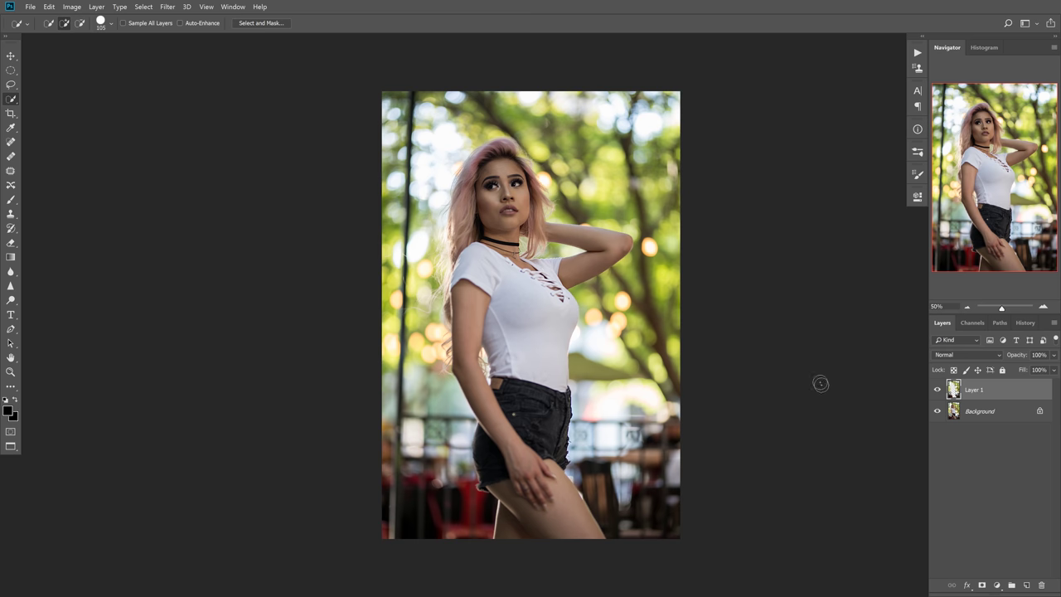
alt+click(937, 390)
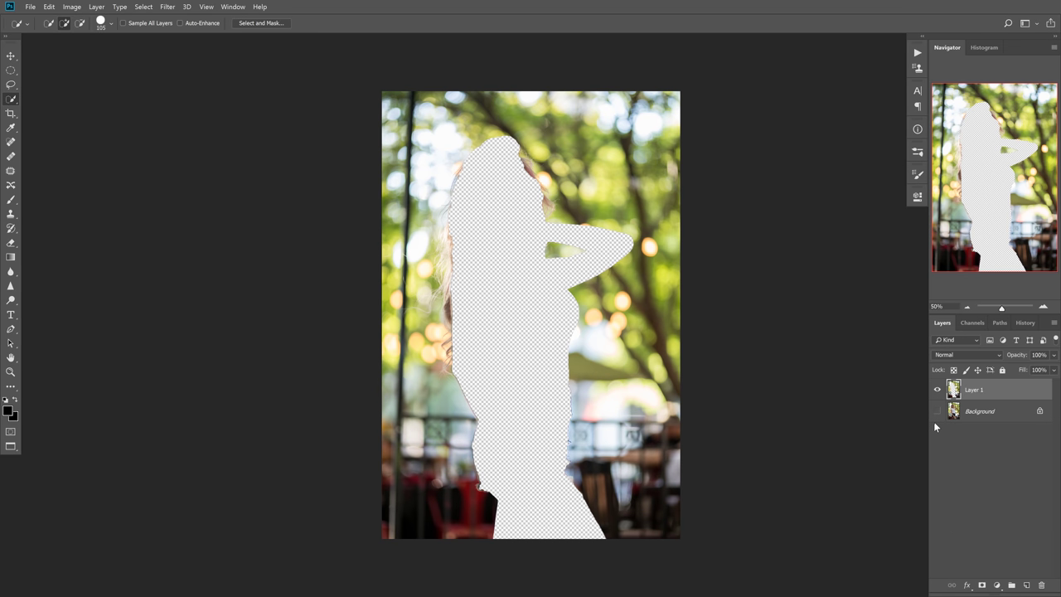
key(ctrl+z)
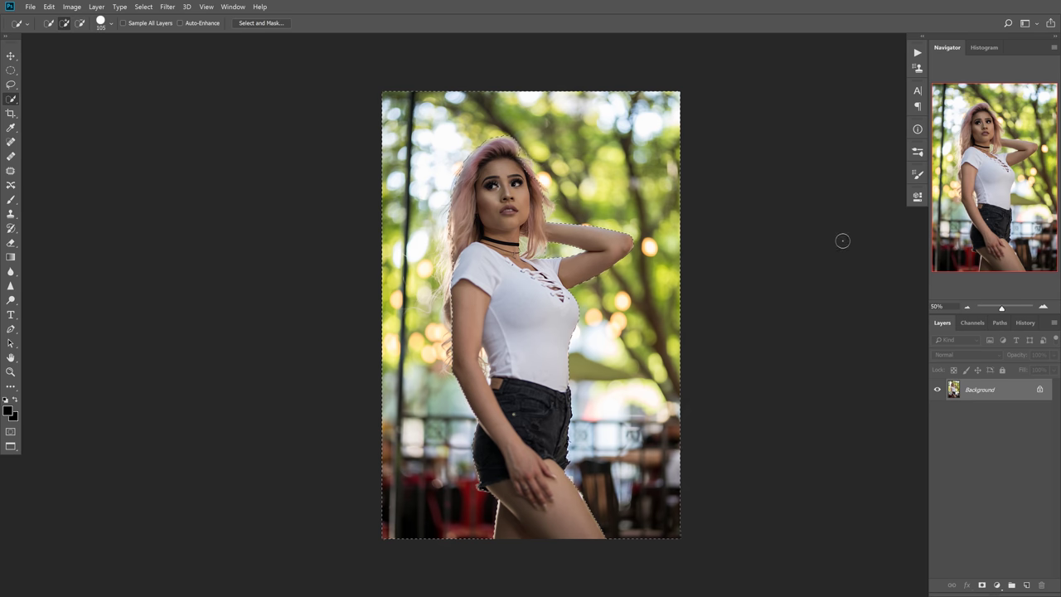
Refine the selection in Select and Mask with an edge detection radius of 50 px, and copy it to a new layer
click(140, 7)
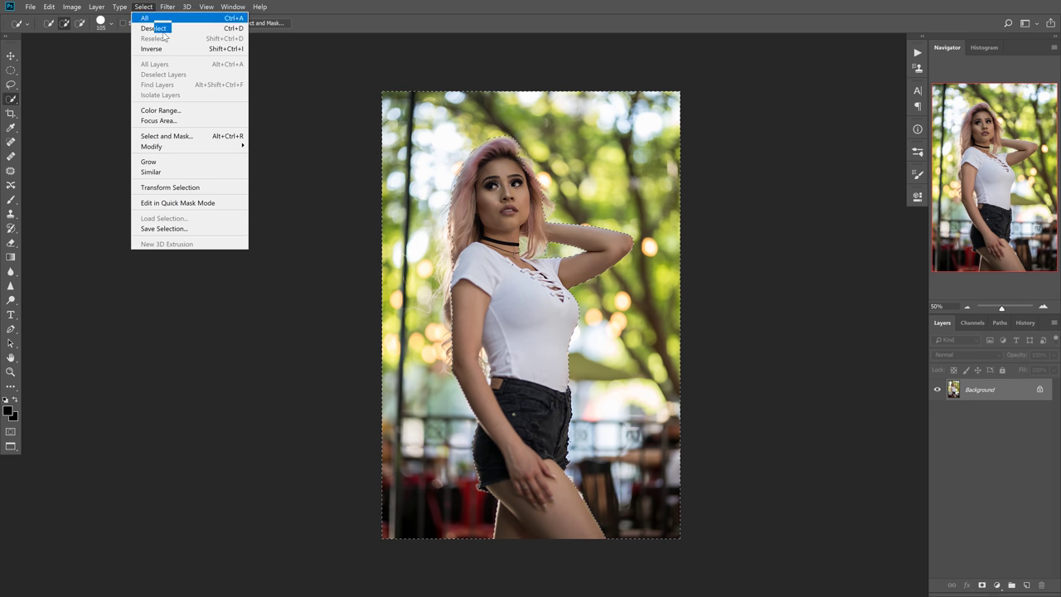
click(190, 136)
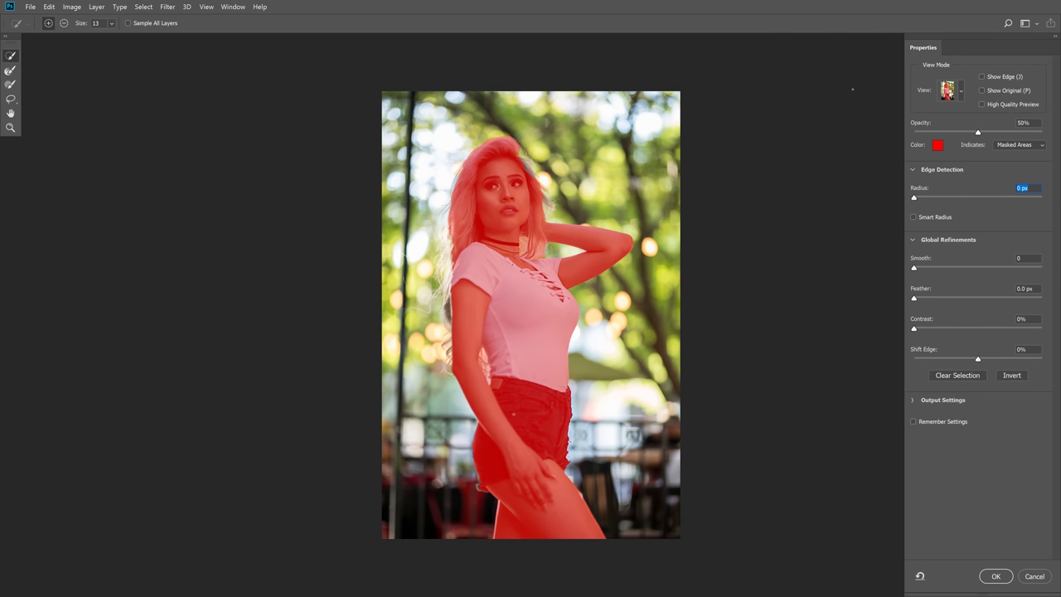
text(50)
click(998, 576)
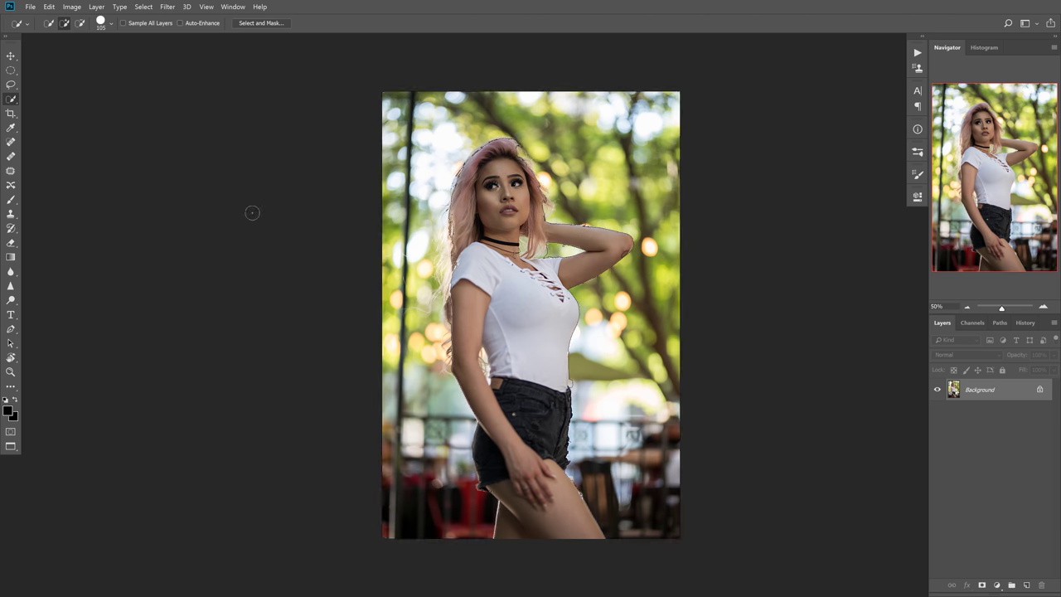
key(ctrl+j)
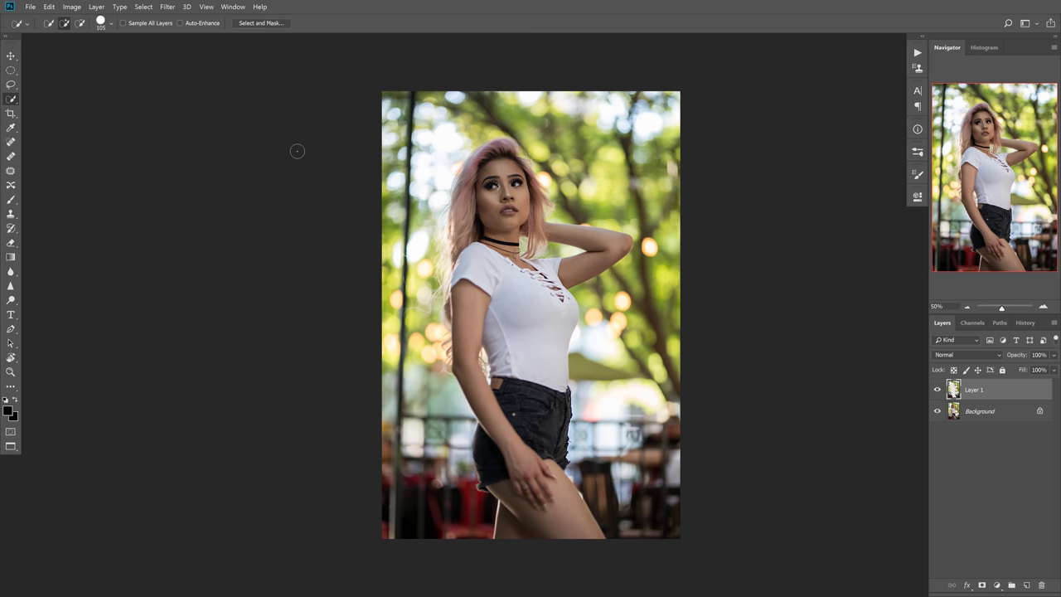
Show Layer 1 alone, erase the leftover fringe along the legs, body and elbow, and show the Background layer again
alt+click(937, 390)
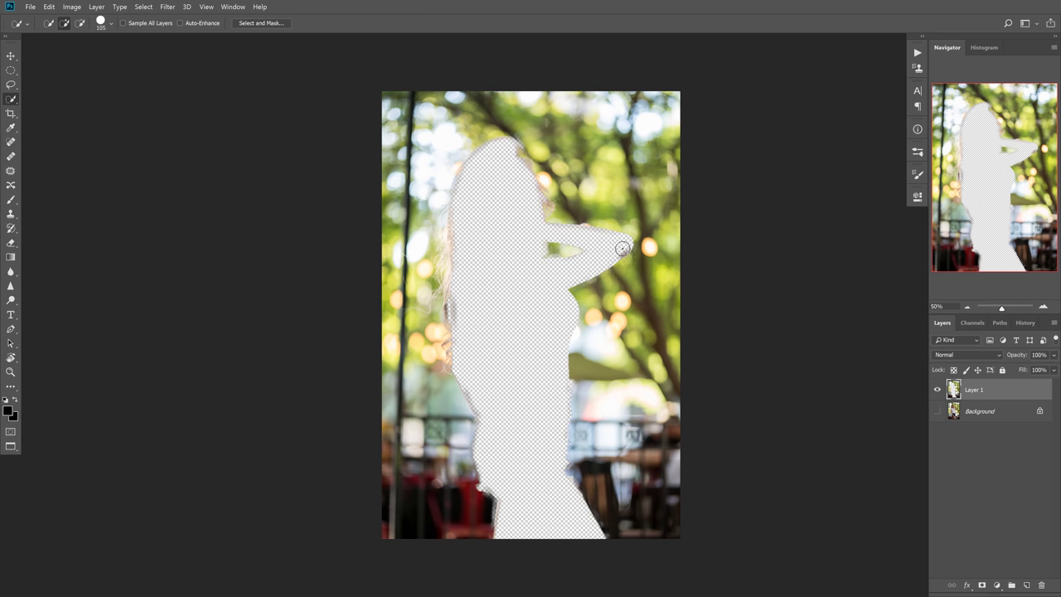
key(e)
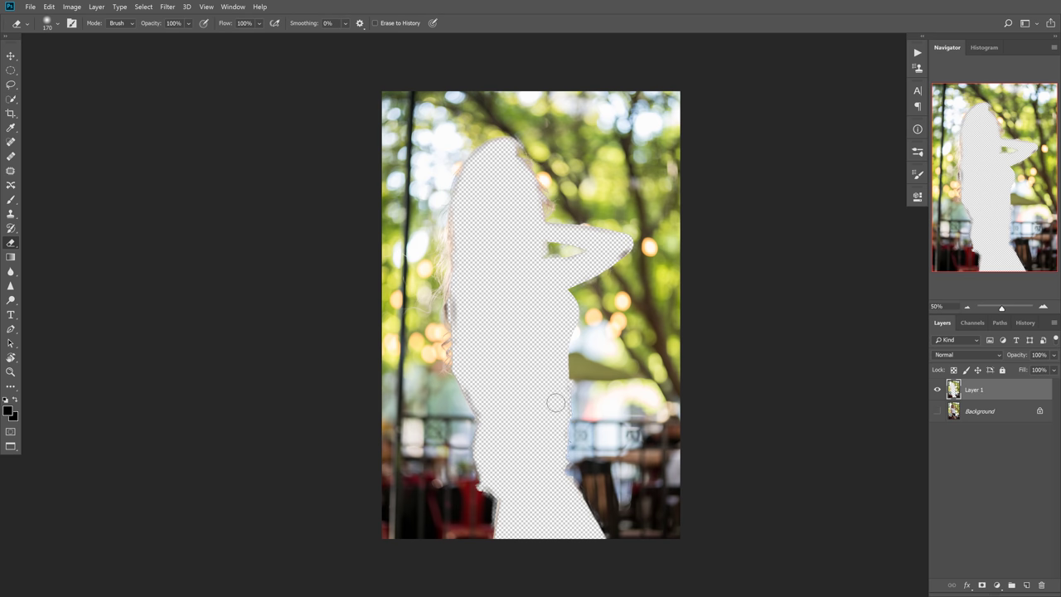
mouse_move(528, 416)
mouse_down()
mouse_move(487, 433)
mouse_move(511, 545)
mouse_up()
mouse_move(557, 488)
mouse_down()
mouse_move(573, 532)
mouse_move(594, 494)
mouse_up()
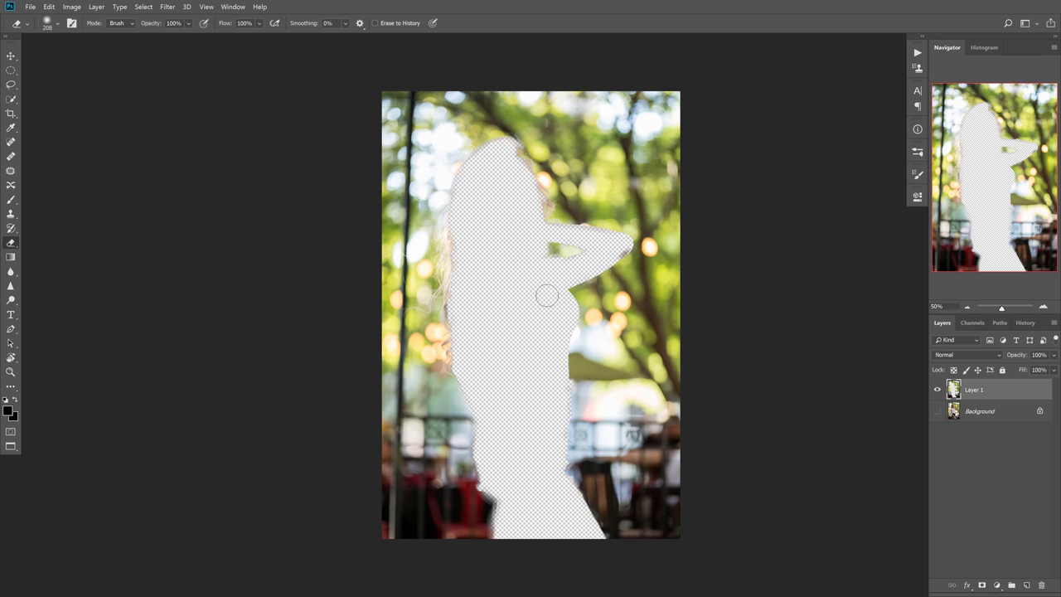
drag(621, 241, 611, 251)
alt+right_click(611, 254)
click(937, 411)
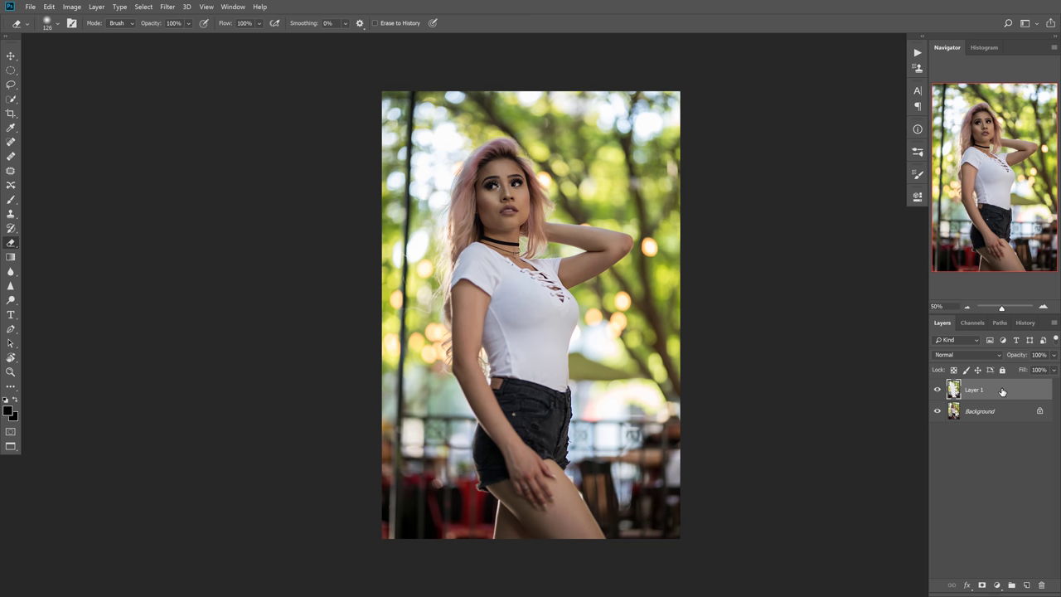
Apply a Radial Blur to Layer 1 with amount 4, Spin method and Best quality
click(168, 7)
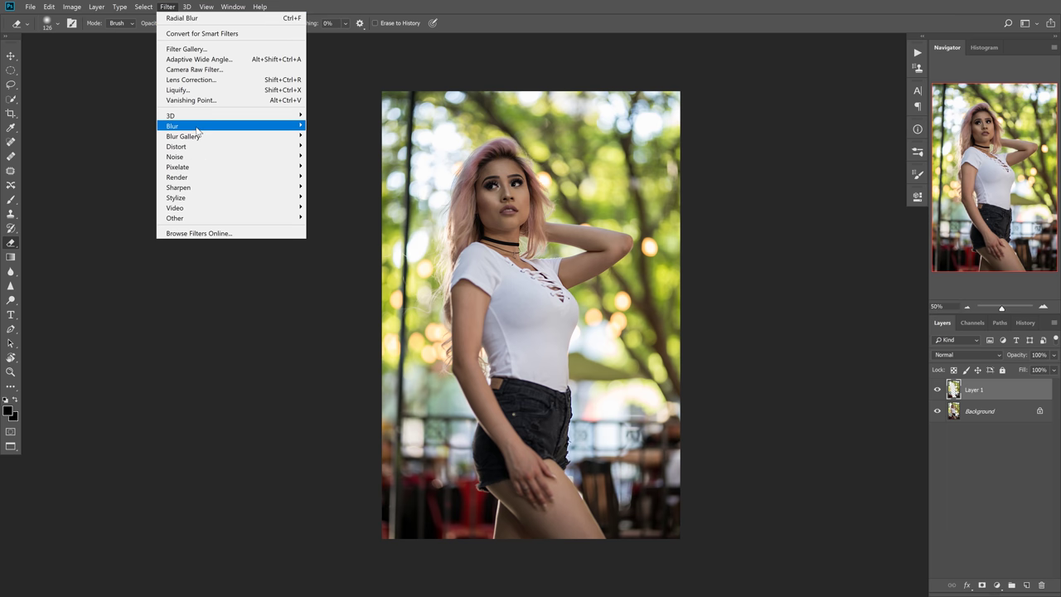
mouse_move(197, 130)
click(128, 197)
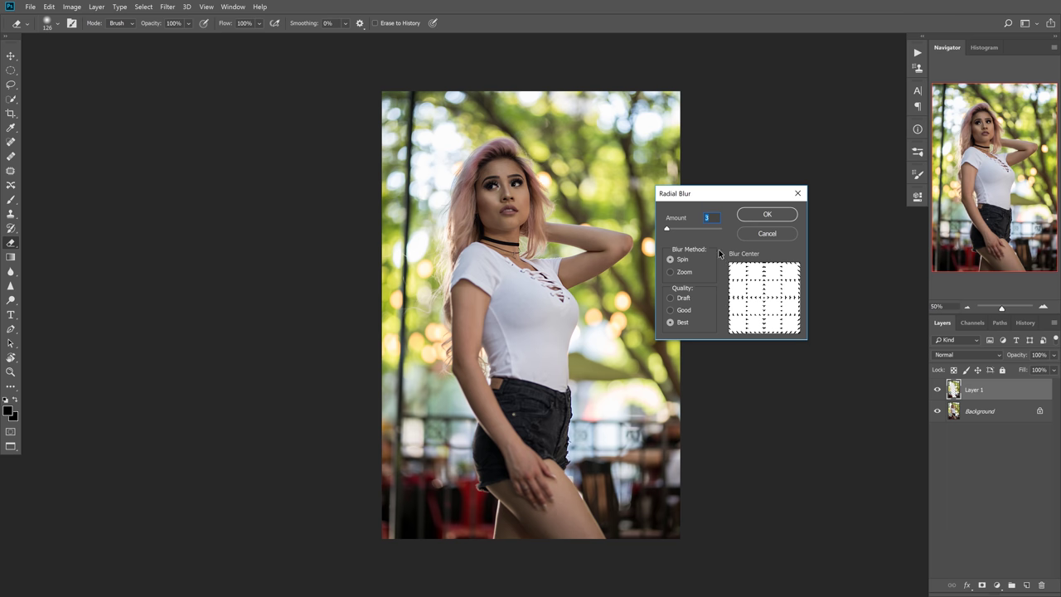
text(10)
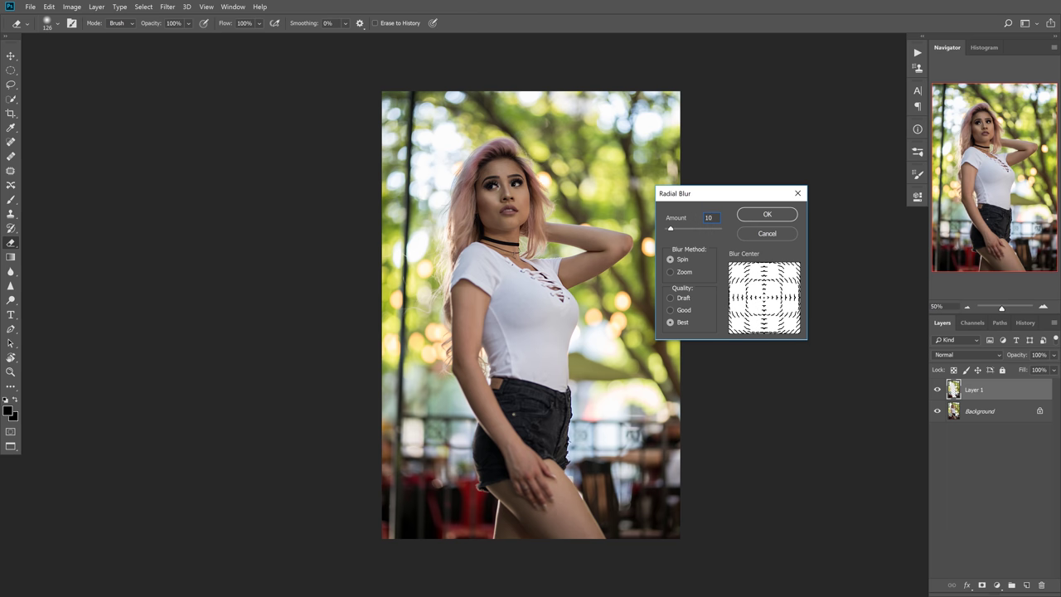
double_click(712, 218)
text(4)
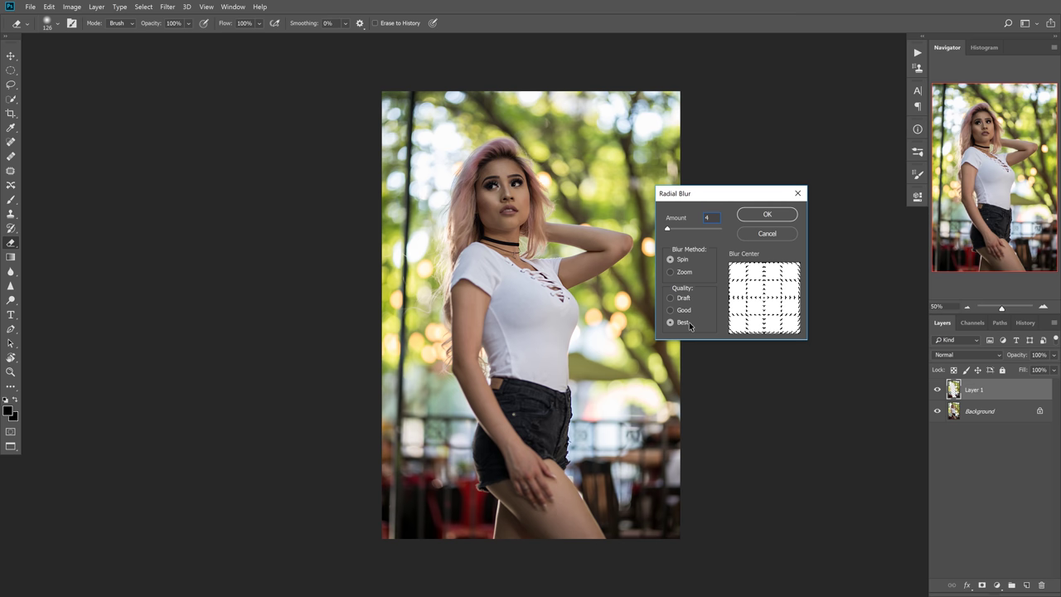
click(766, 215)
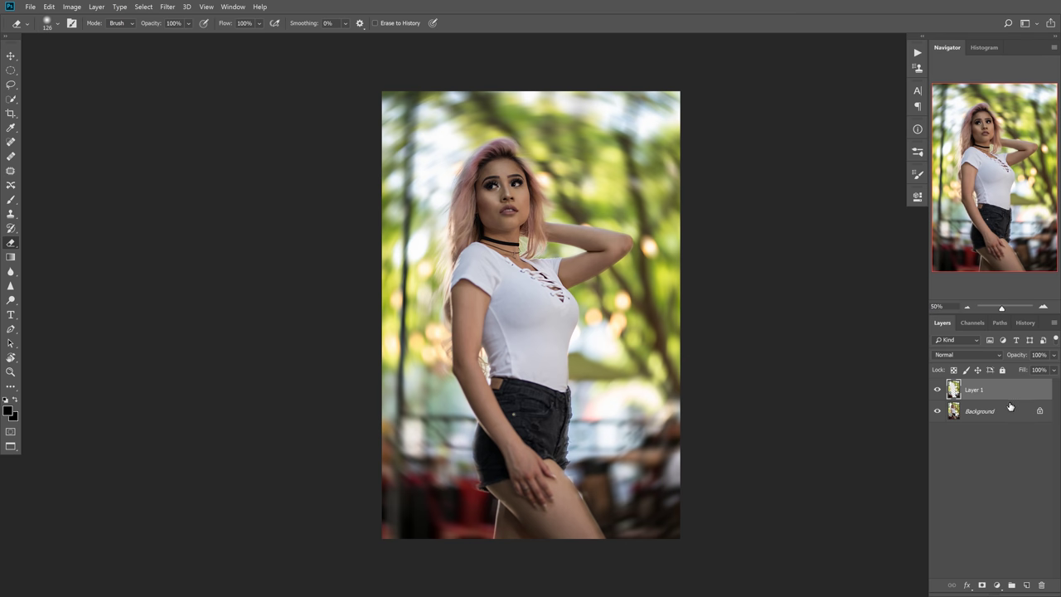
Lower Layer 1's opacity to 51% and toggle its visibility to compare the blur with the original
drag(1021, 358, 1011, 356)
click(938, 389)
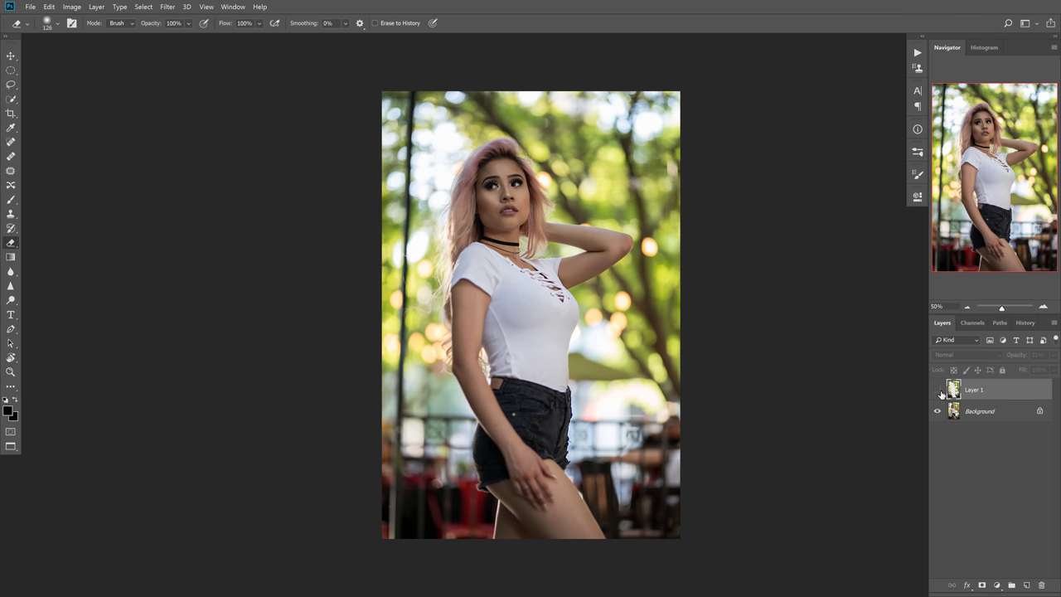
click(937, 390)
click(937, 390)
click(938, 389)
click(937, 389)
click(938, 389)
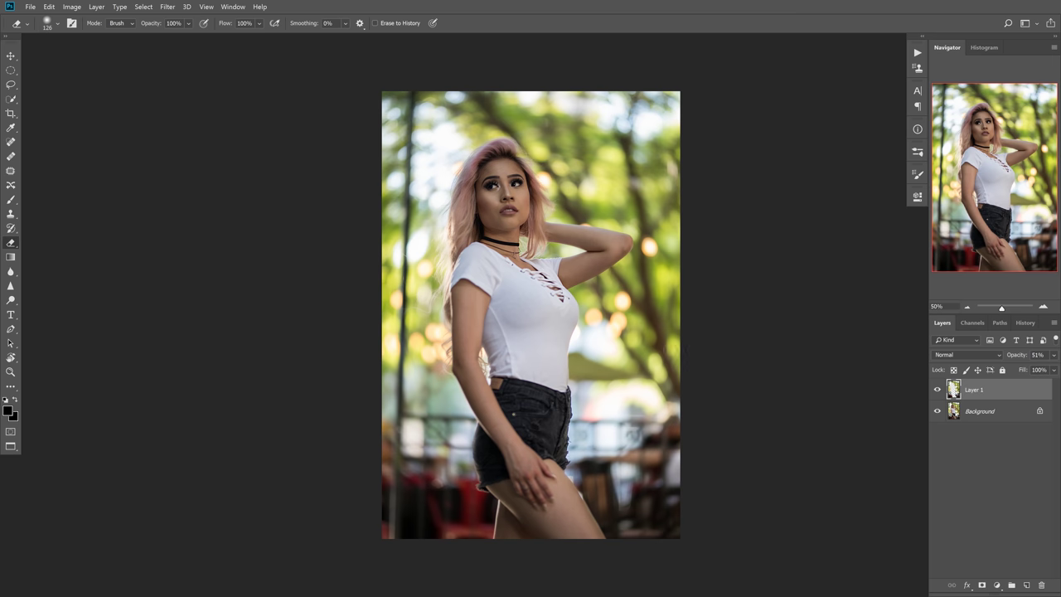
click(938, 391)
click(937, 392)
click(937, 391)
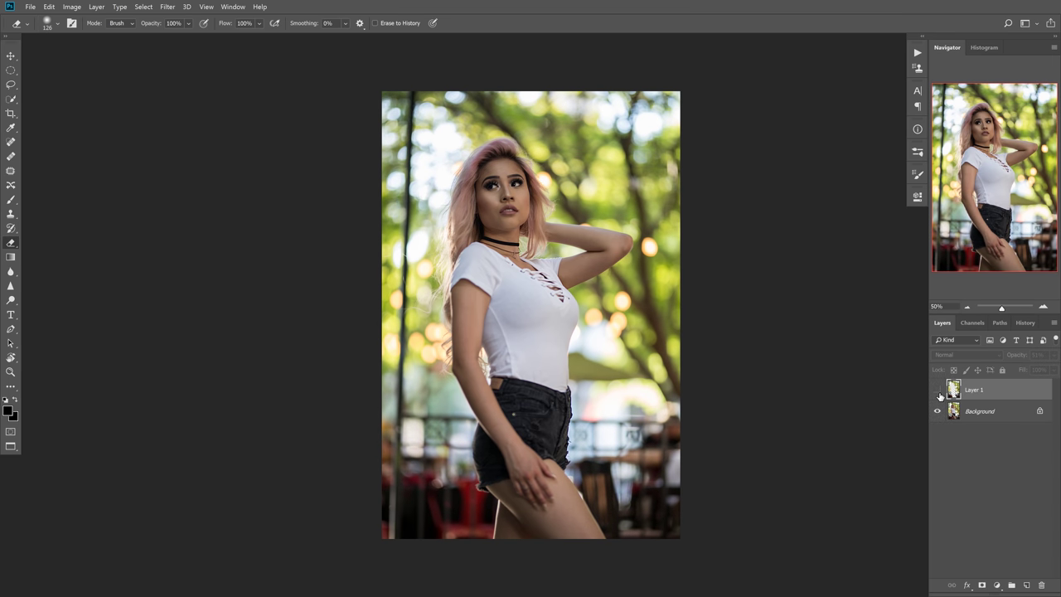
click(938, 391)
Undo the opacity change and revert the document to the last Eraser state before the Radial Blur
key(ctrl+z)
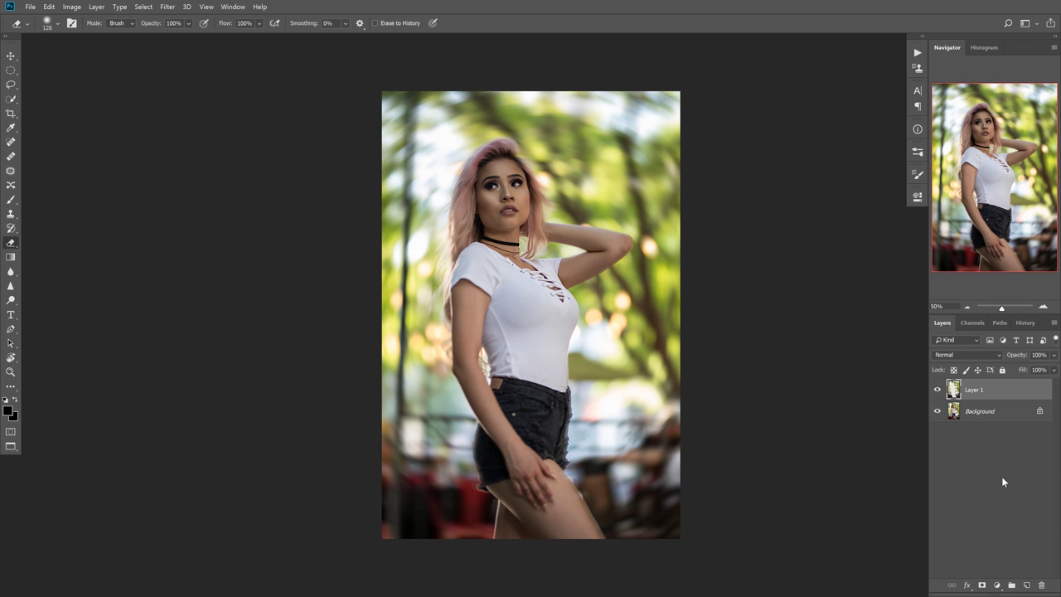
click(1024, 324)
click(983, 547)
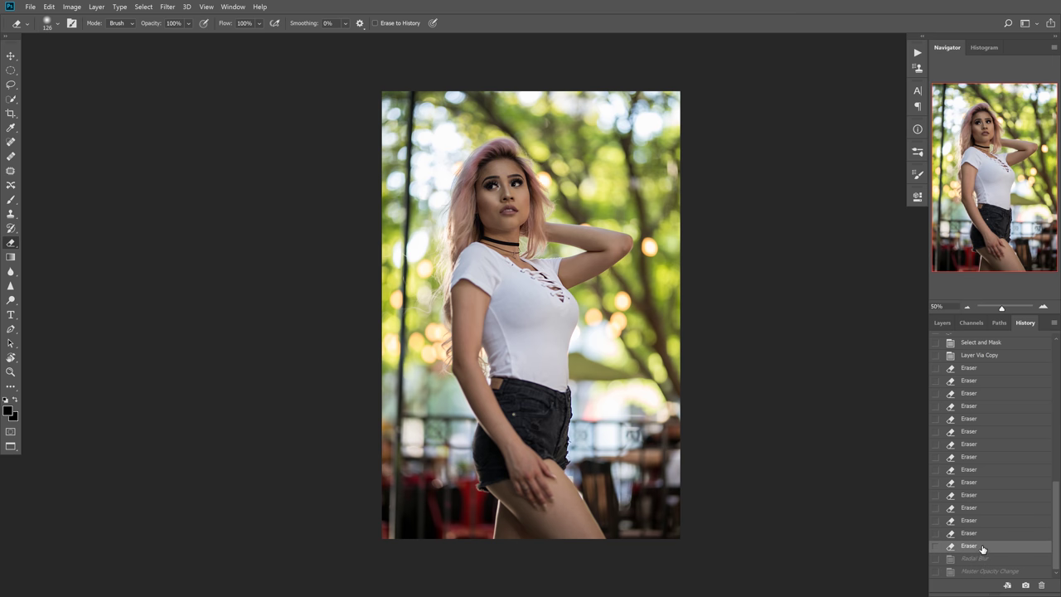
click(945, 325)
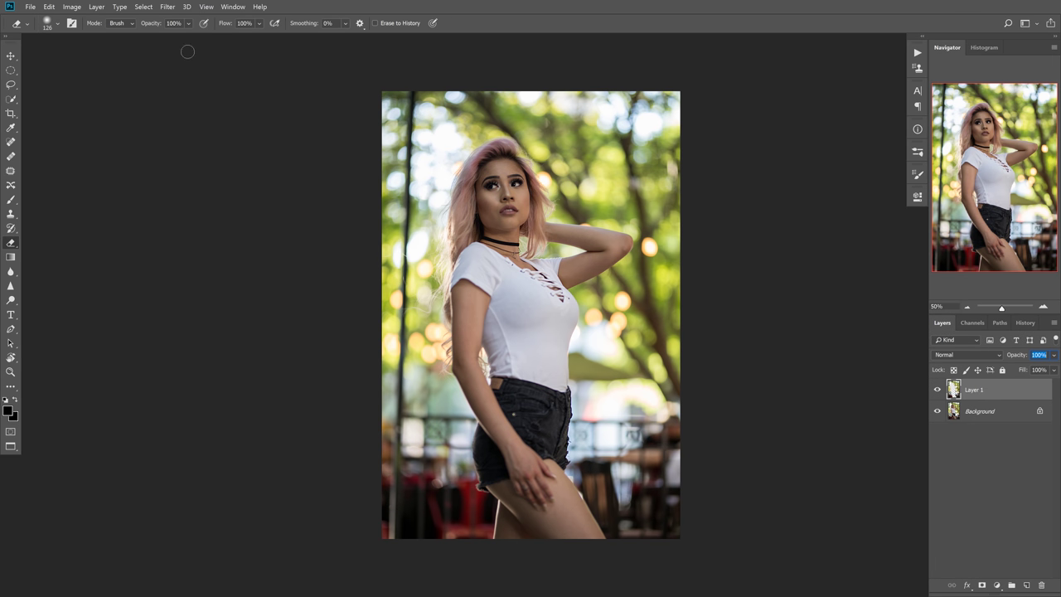
Apply a Radial Blur to Layer 1 with amount 3, keeping Spin method and Best quality
click(170, 10)
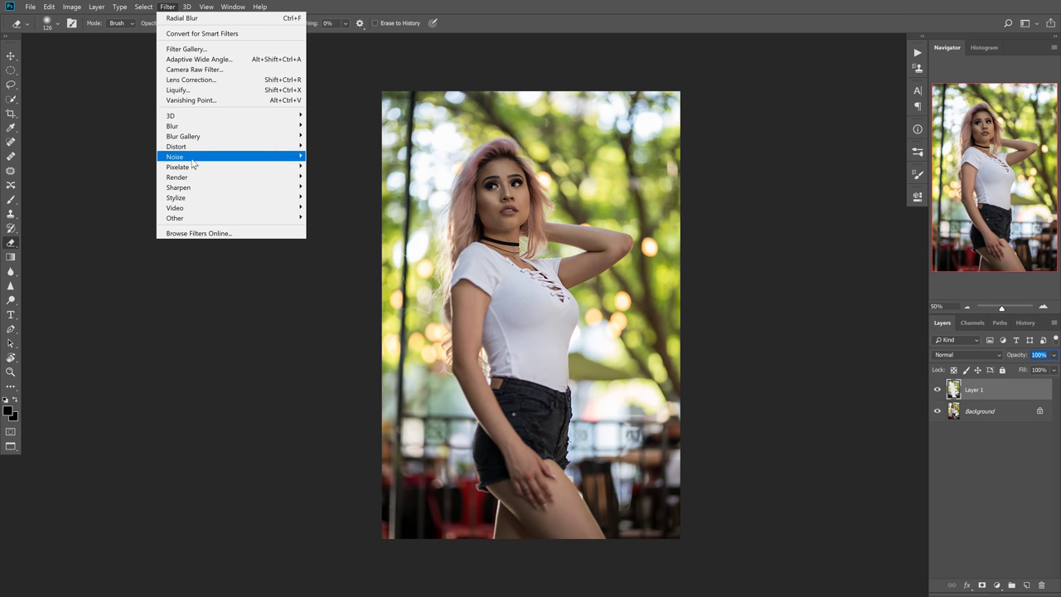
mouse_move(172, 130)
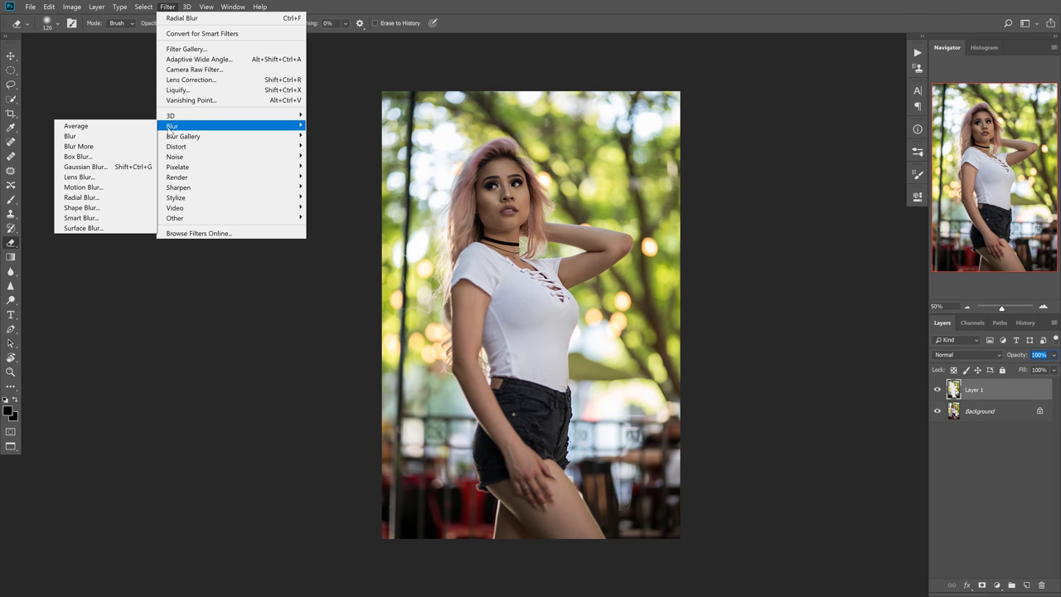
click(115, 196)
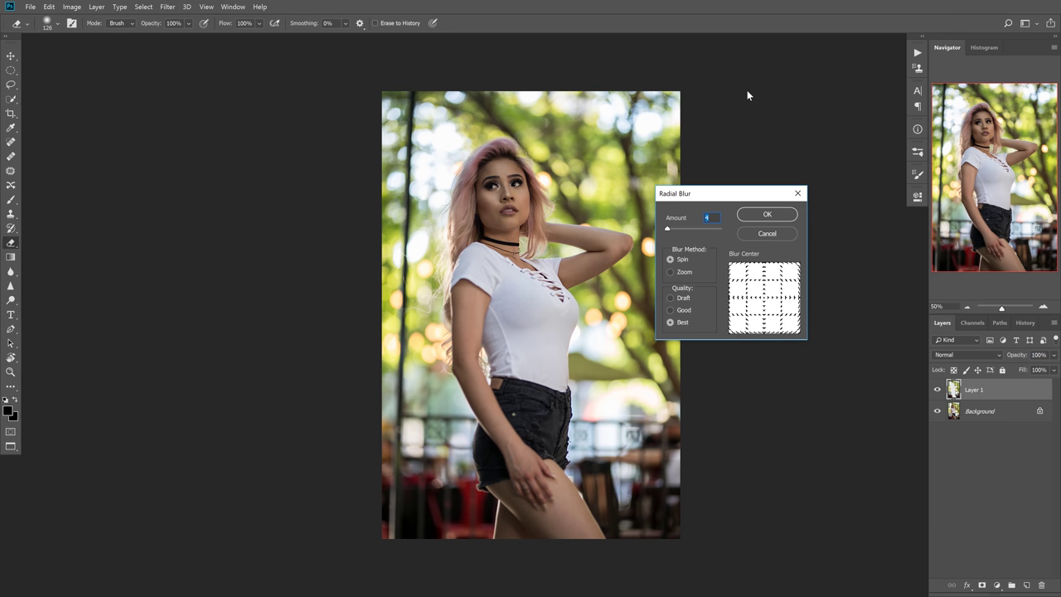
text(3)
click(768, 213)
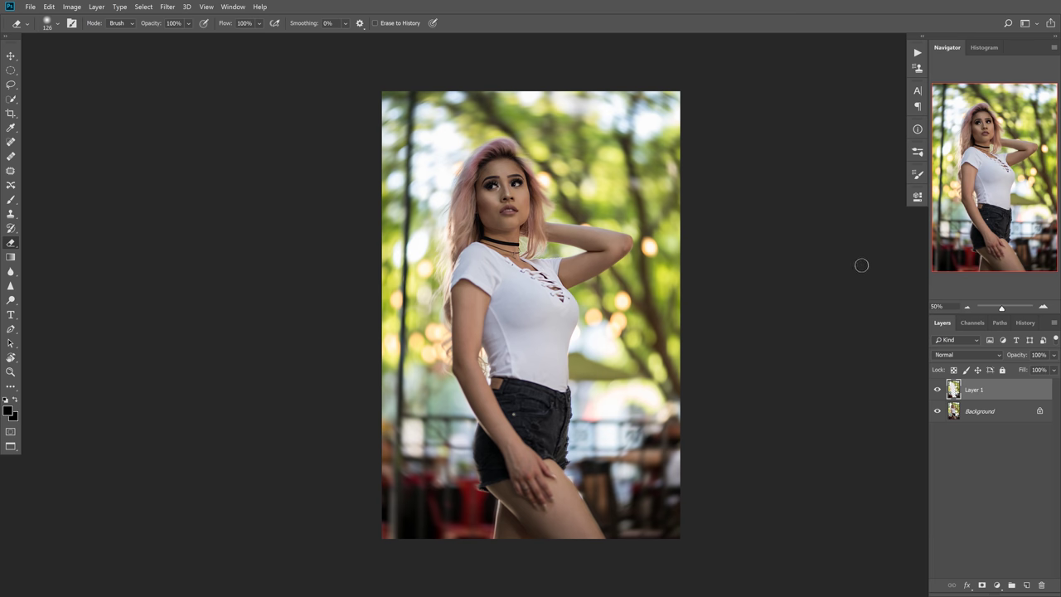
Toggle Layer 1's visibility to compare the blurred and original background, and undo the Radial Blur
click(938, 391)
click(938, 392)
click(938, 391)
click(938, 391)
click(938, 392)
click(938, 392)
click(938, 392)
click(939, 394)
click(938, 391)
click(938, 391)
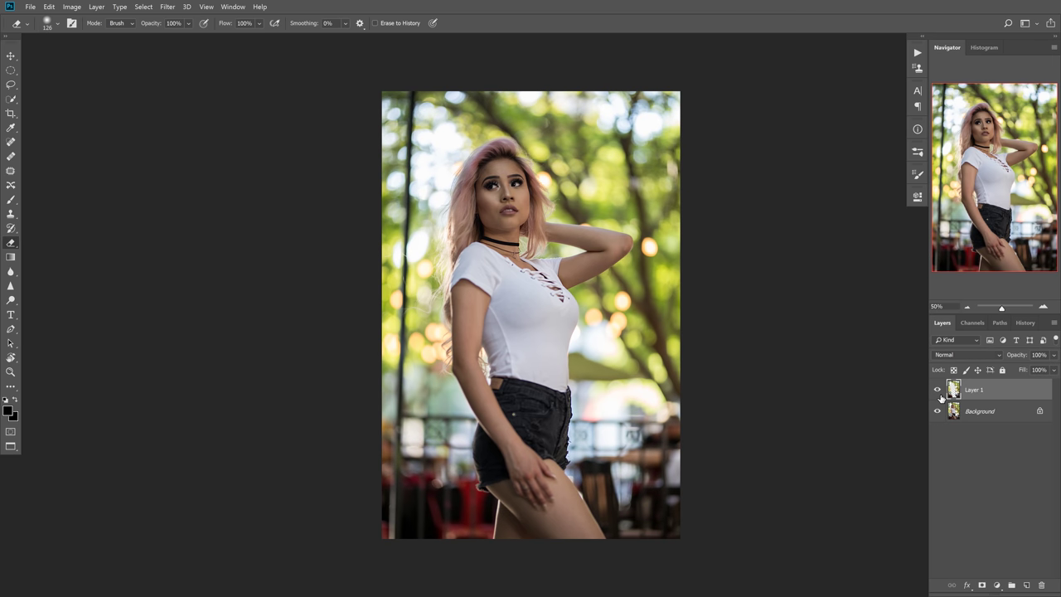
click(938, 391)
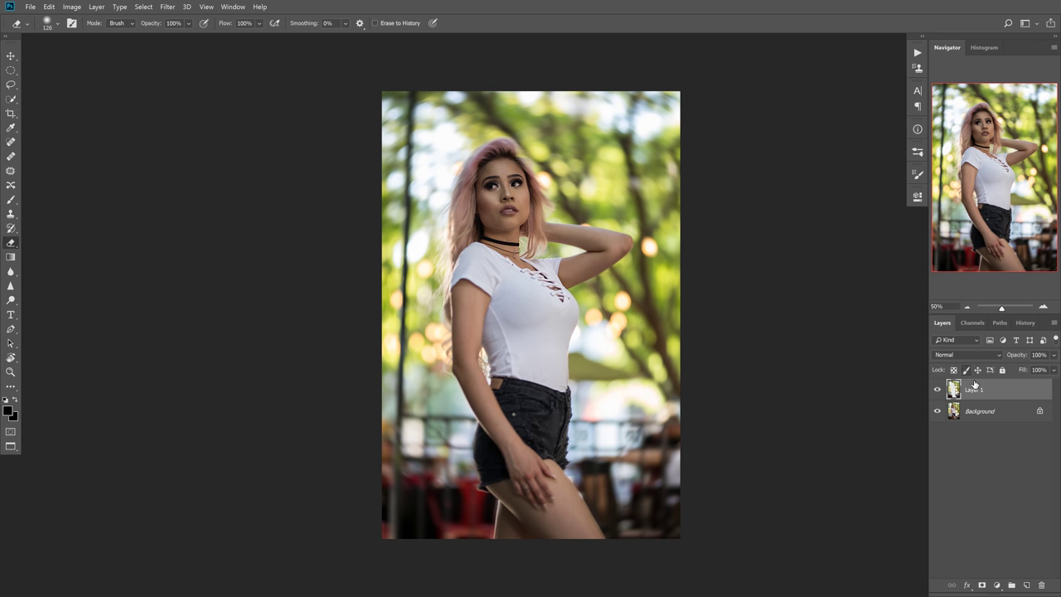
key(ctrl+z)
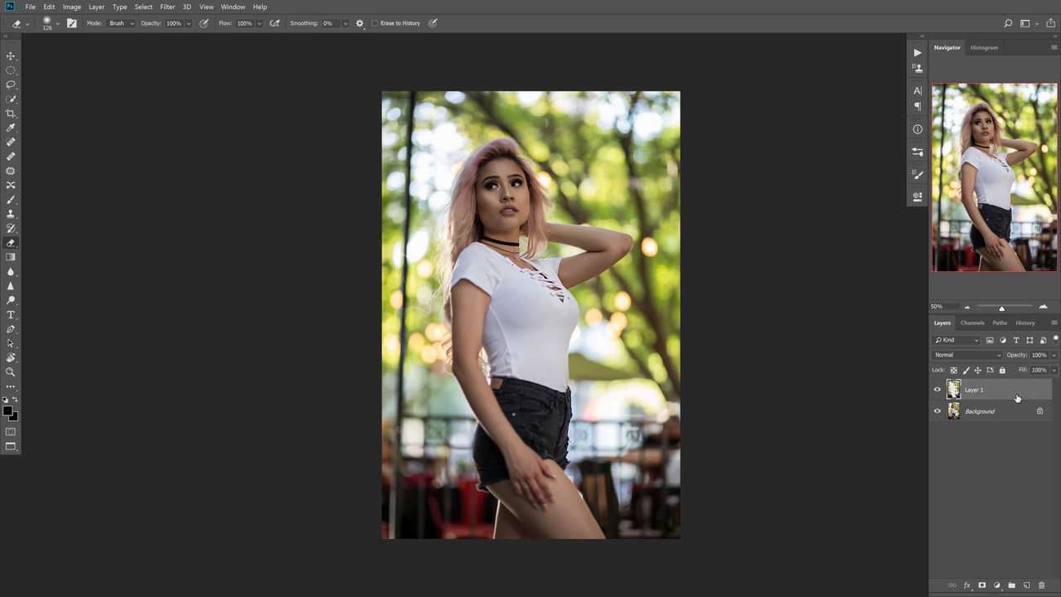
Apply a Radial Blur to Layer 1 with amount 2, Spin method and Best quality
click(167, 6)
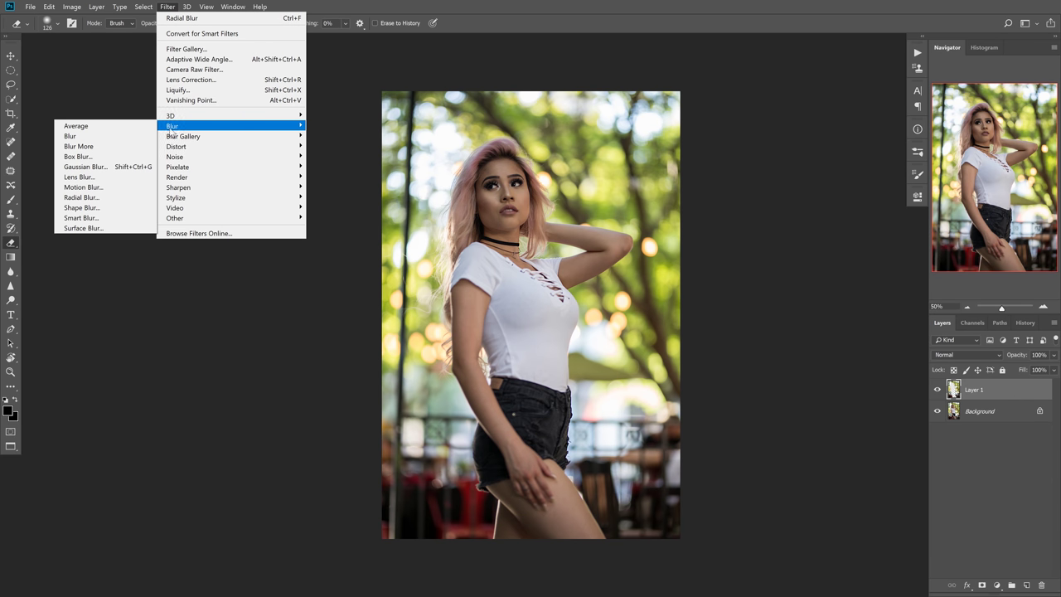
mouse_move(169, 126)
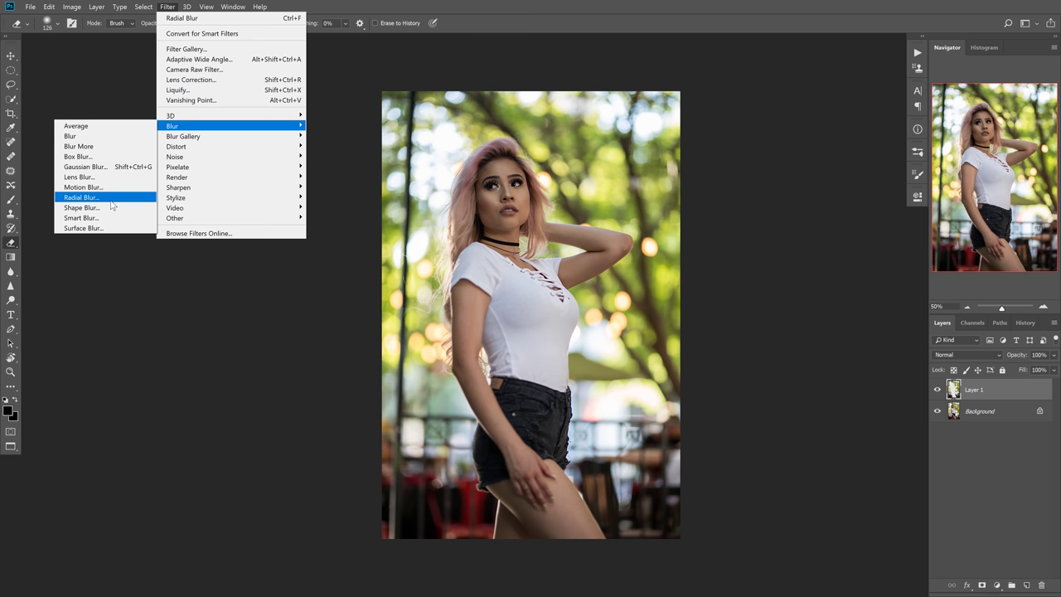
click(115, 203)
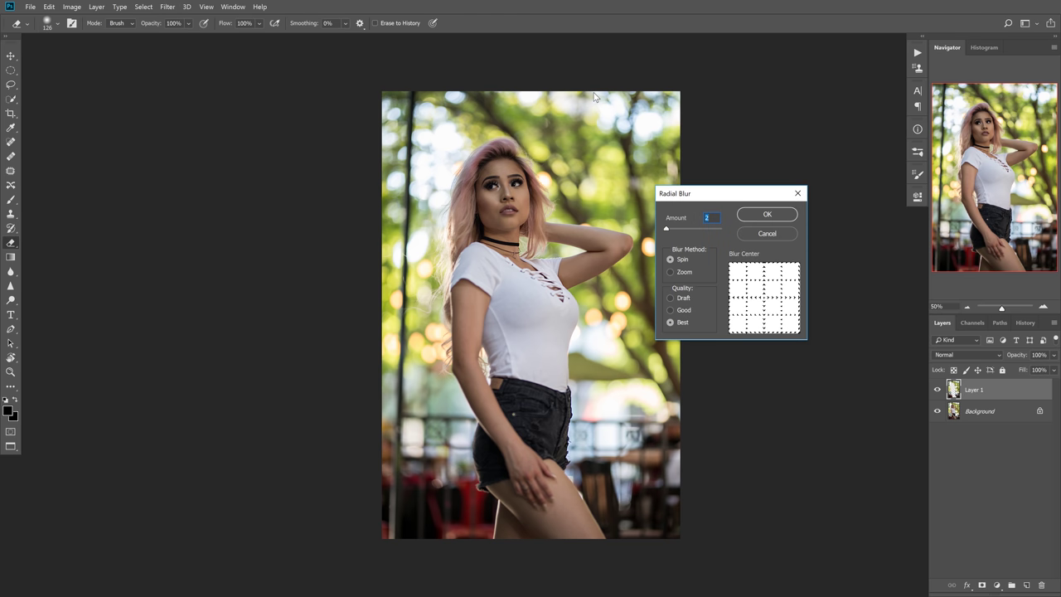
key(Return)
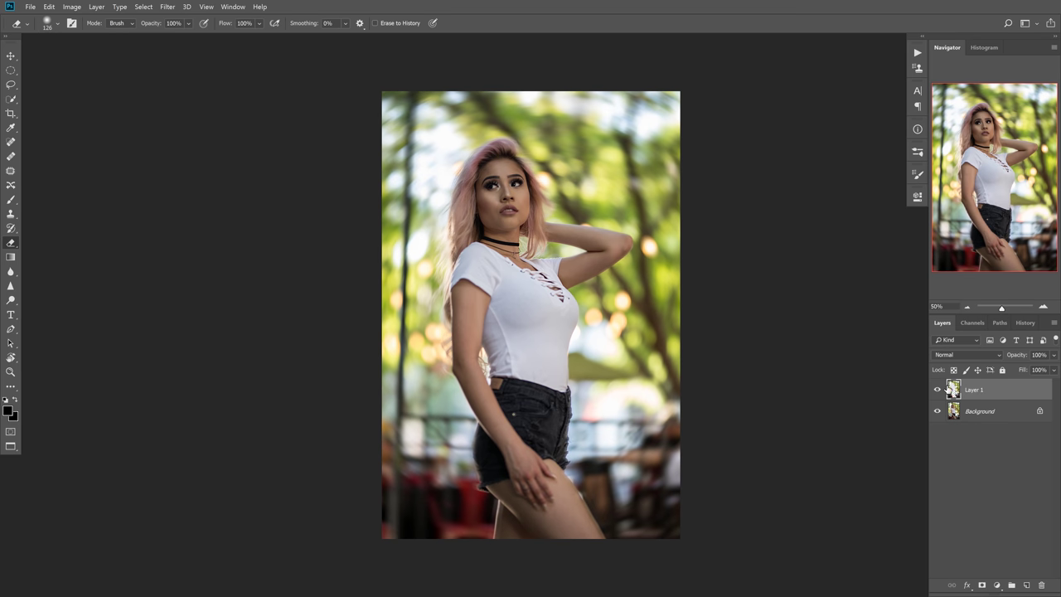
Toggle Layer 1's visibility repeatedly to compare the amount 2 blur with the original background
click(937, 390)
click(937, 389)
click(937, 390)
click(937, 389)
click(937, 389)
click(937, 389)
click(937, 390)
click(937, 390)
click(937, 390)
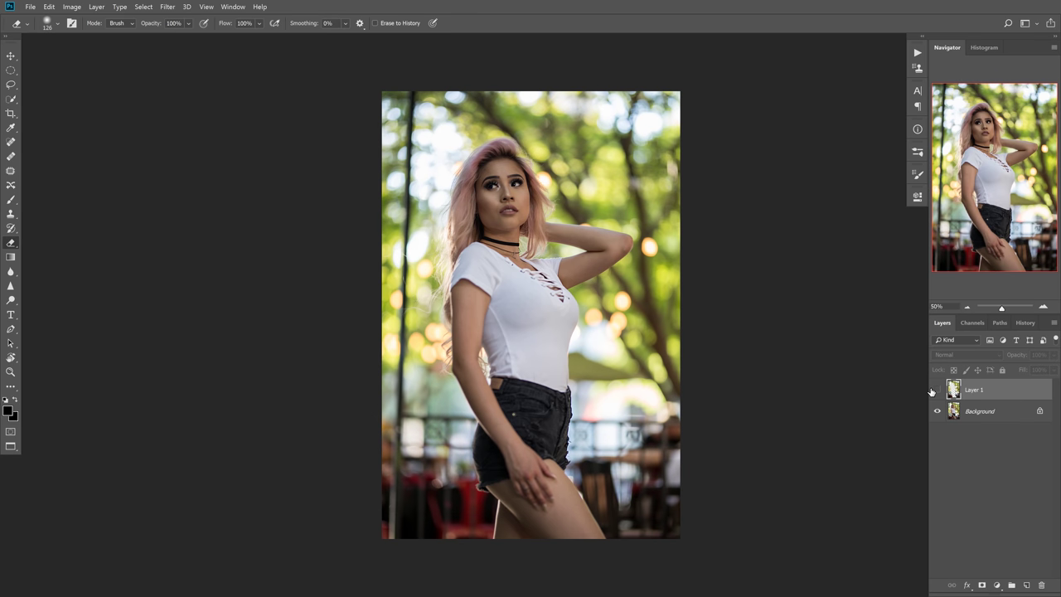
click(936, 390)
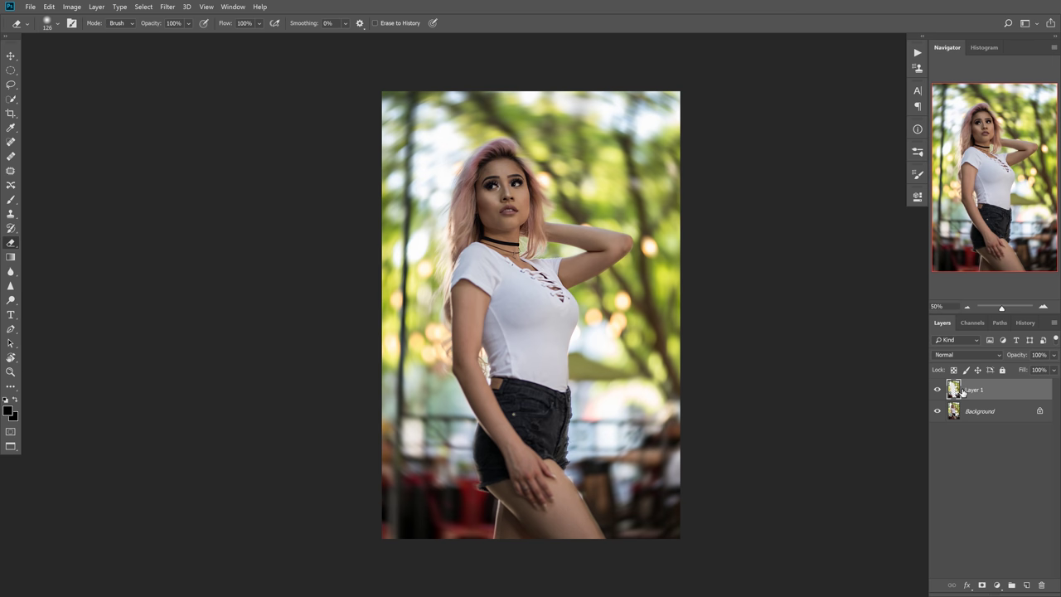
Add a layer mask to Layer 1 and paint black at 50% brush opacity over the woman's shorts and legs
click(982, 586)
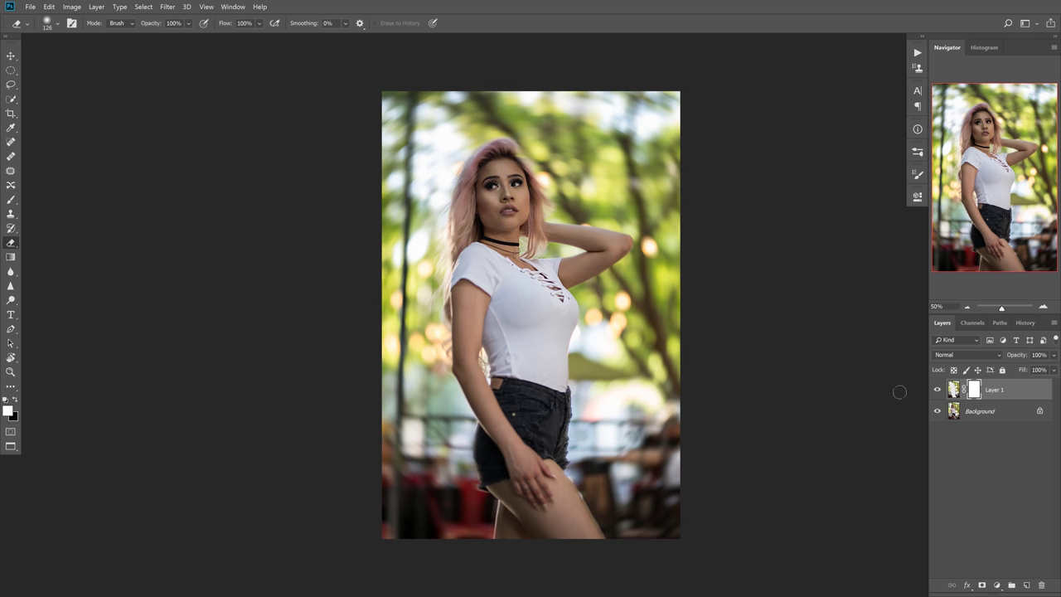
key(b)
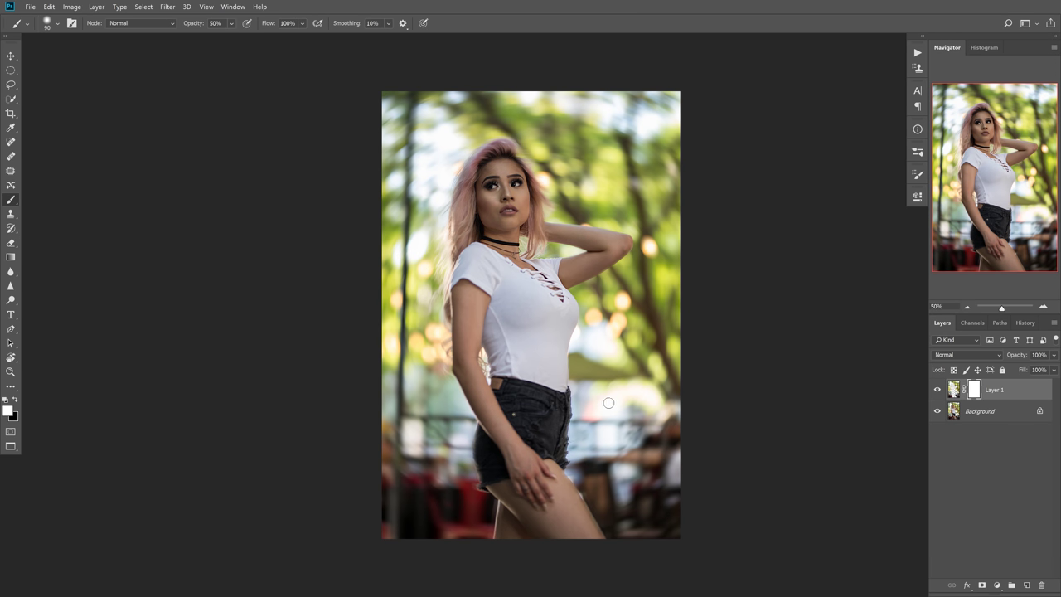
key(x)
mouse_move(537, 353)
mouse_down()
mouse_move(580, 397)
mouse_move(518, 397)
mouse_up()
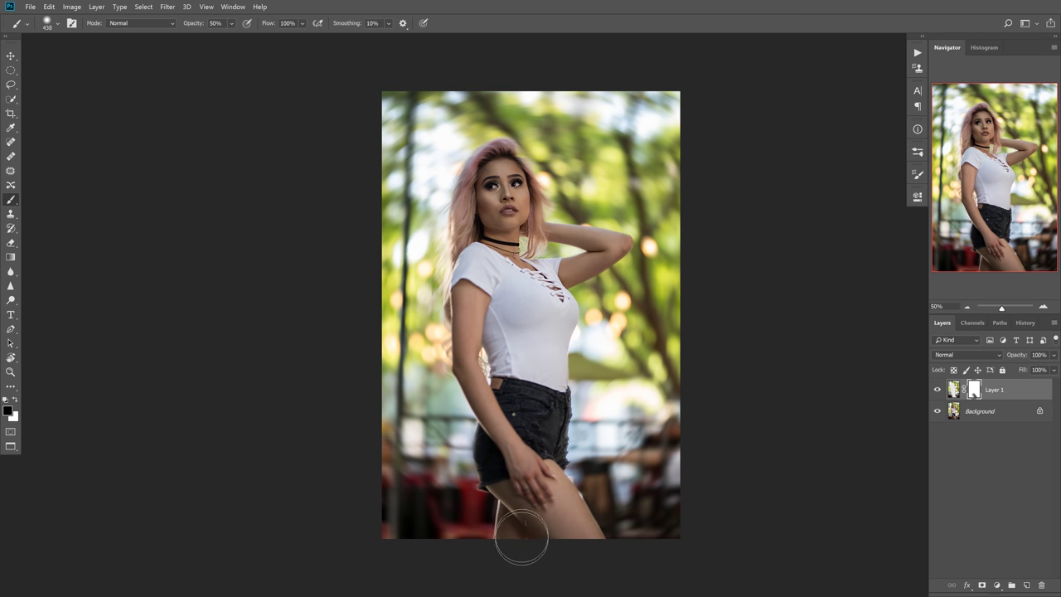
Paint the mask black with smaller brush sizes at 50% opacity over the woman's torso, lowered arm and face
key([)
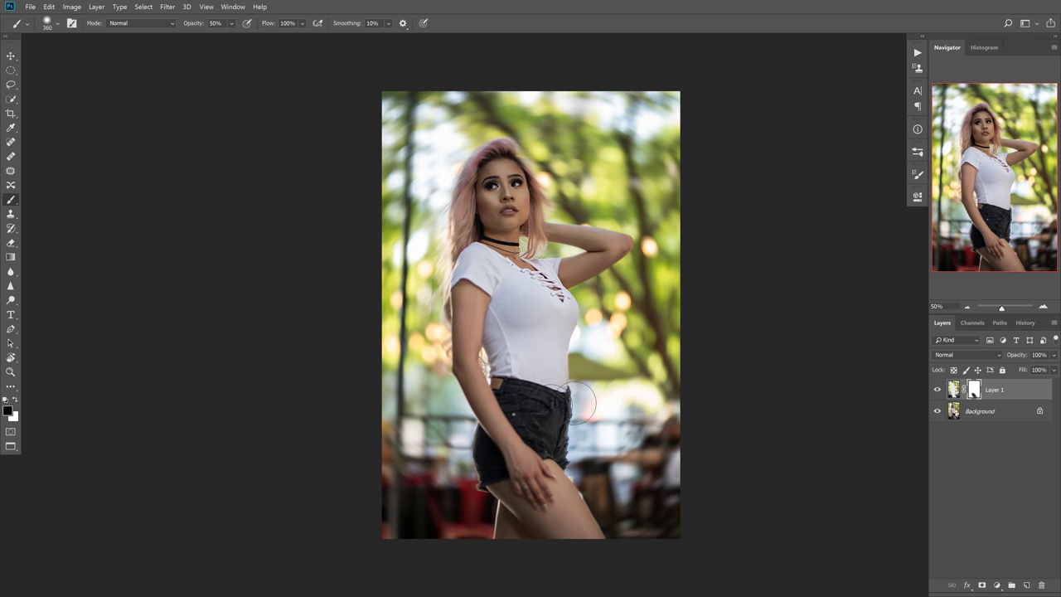
key(bracketleft)
alt+drag(522, 284, 543, 283)
alt+drag(507, 349, 483, 347)
alt+drag(502, 427, 507, 414)
right_click(503, 438)
mouse_move(493, 286)
alt+mouse_down()
mouse_move(517, 298)
mouse_move(484, 283)
mouse_move(504, 341)
mouse_move(513, 354)
mouse_move(540, 358)
alt+mouse_up()
drag(508, 201, 514, 232)
Show the mask overlay and paint black at 100% brush opacity over the woman's hair by the neck and her shorts
key(backslash)
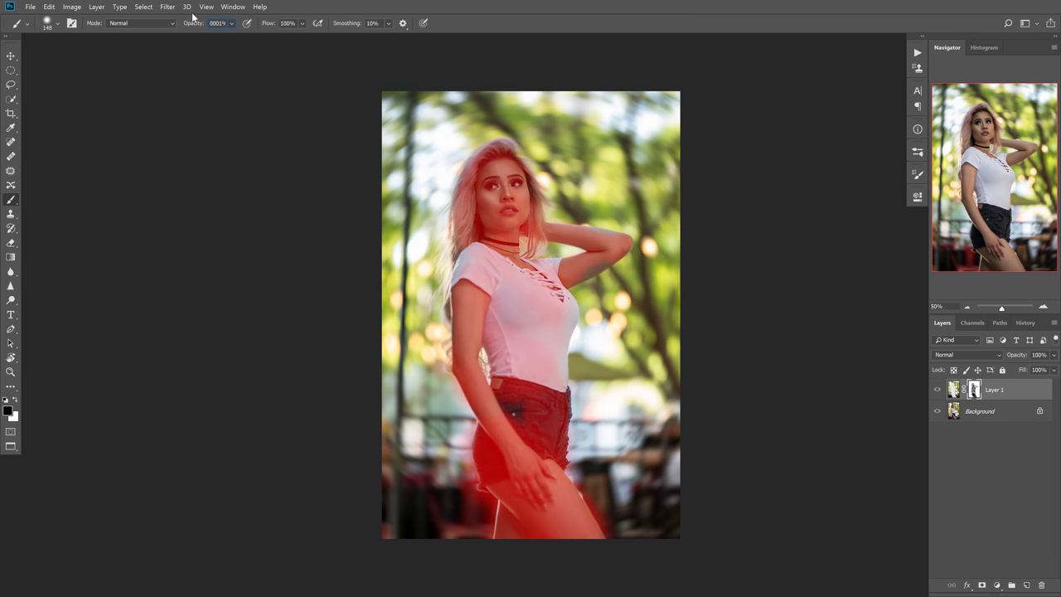
text(00)
key(Return)
click(533, 230)
alt+right_click(590, 362)
alt+right_click(516, 403)
mouse_move(516, 402)
mouse_down()
mouse_move(516, 414)
mouse_move(509, 392)
mouse_move(543, 421)
mouse_move(549, 446)
mouse_move(538, 443)
mouse_up()
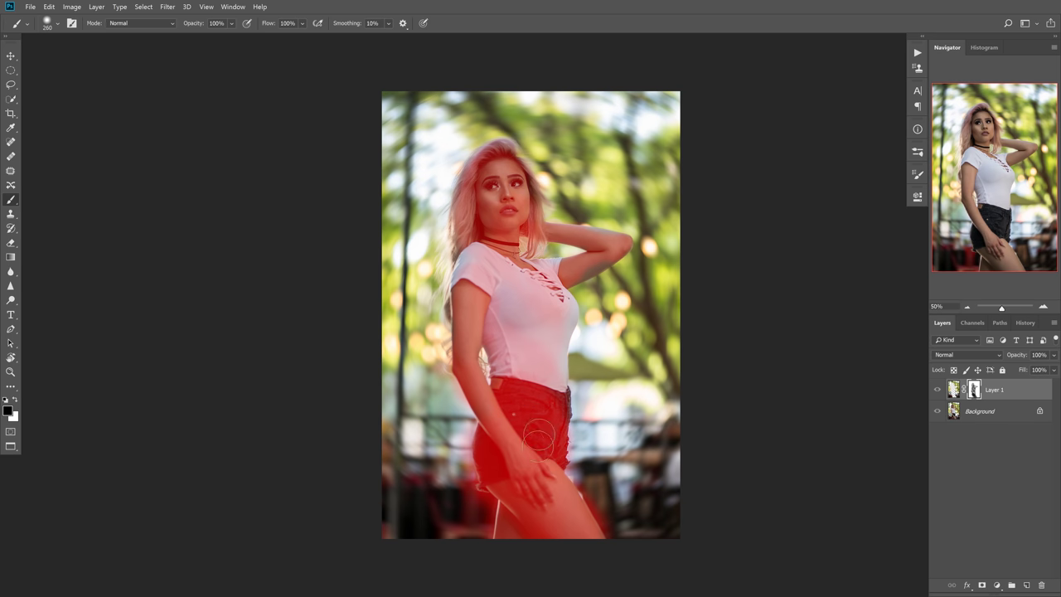
Paint the mask solid black over the woman's lowered arm, shoulder, face and hair, adjusting the brush size to each area
alt+right_click(504, 410)
drag(486, 410, 466, 343)
mouse_move(472, 289)
mouse_down()
mouse_move(468, 259)
mouse_move(485, 254)
mouse_up()
alt+right_click(484, 247)
drag(478, 257, 478, 190)
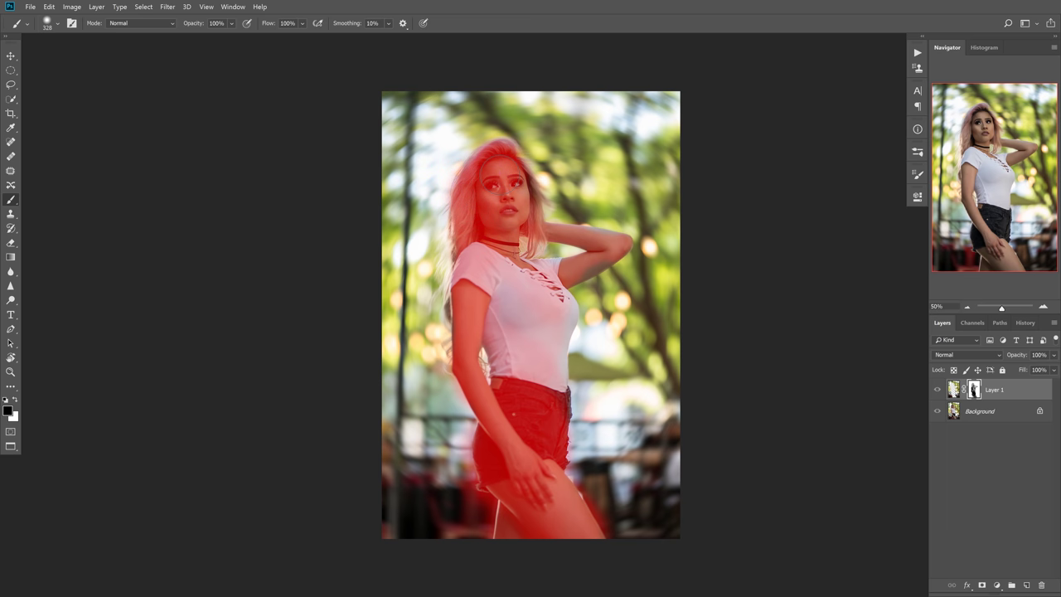
Paint the mask solid black over the woman's white shirt and raised arm, and hide the mask overlay
alt+right_click(510, 279)
mouse_move(509, 279)
mouse_down()
mouse_move(541, 291)
mouse_move(523, 277)
mouse_move(496, 278)
mouse_move(504, 334)
mouse_move(534, 368)
mouse_up()
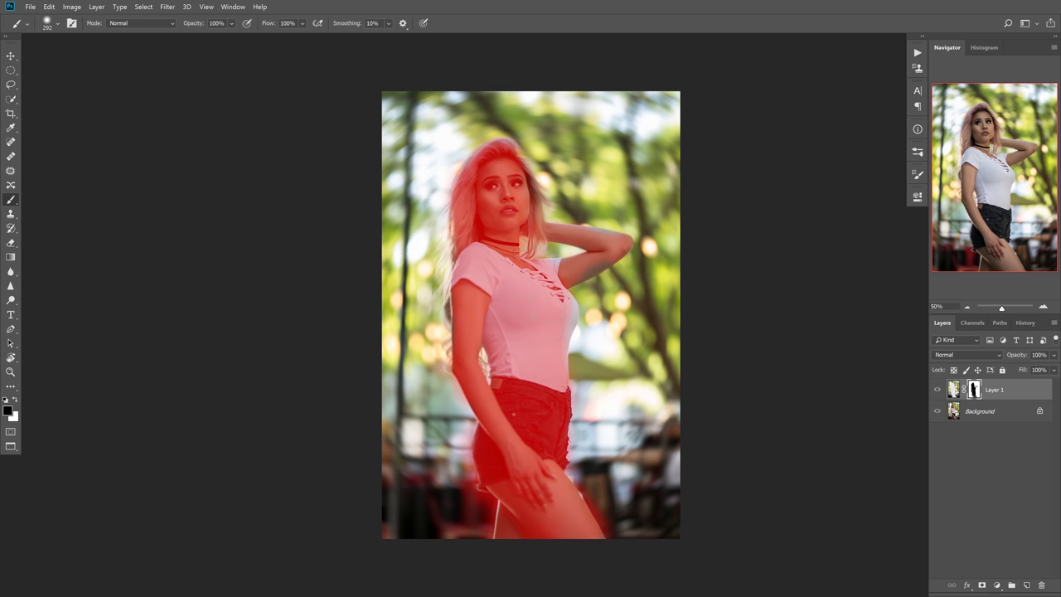
drag(548, 323, 553, 311)
alt+right_click(539, 292)
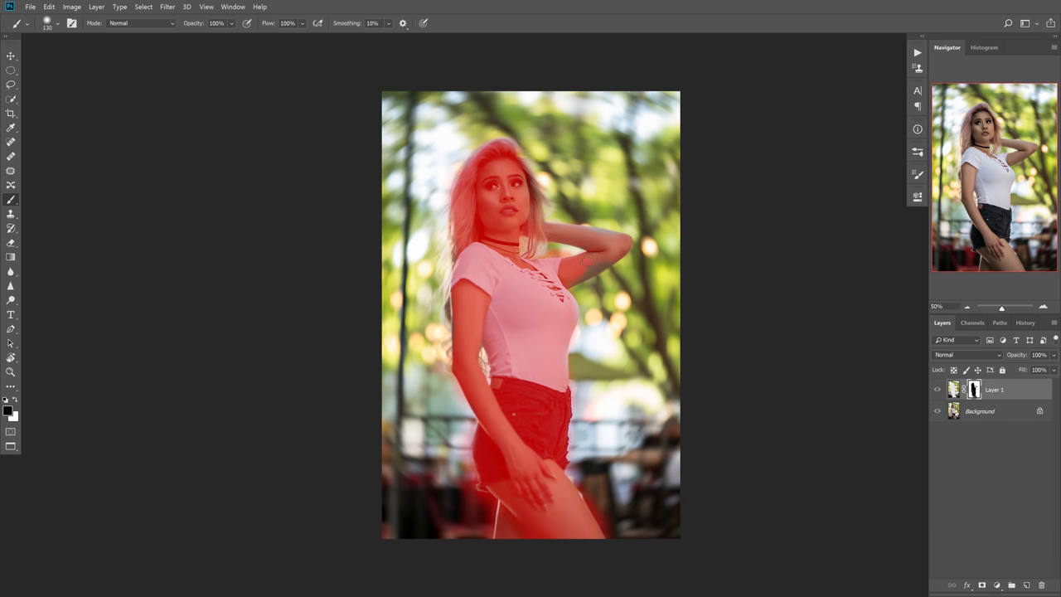
alt+right_click(547, 280)
drag(549, 268, 579, 257)
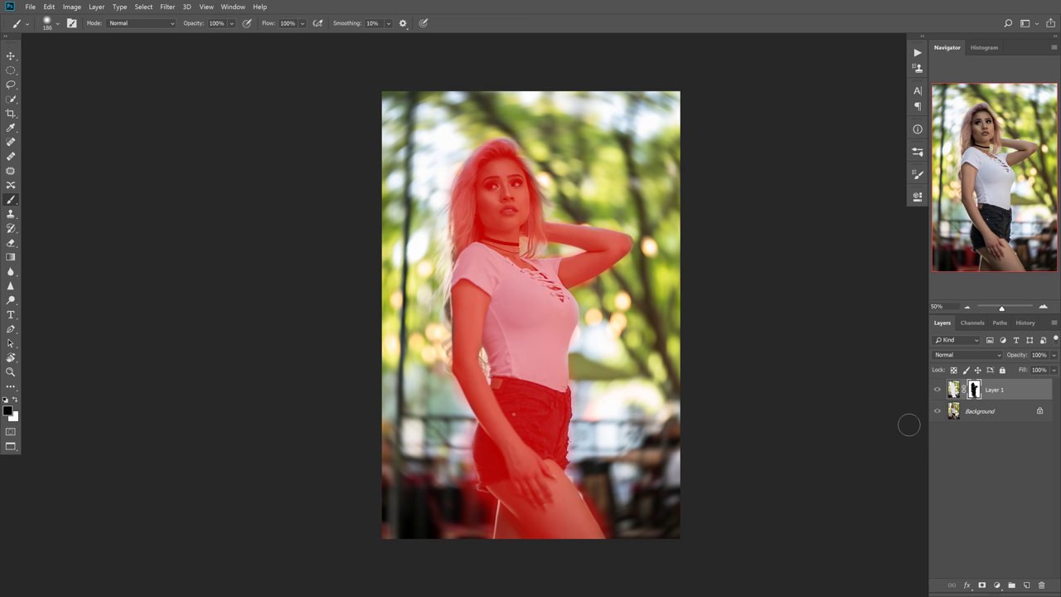
key(backslash)
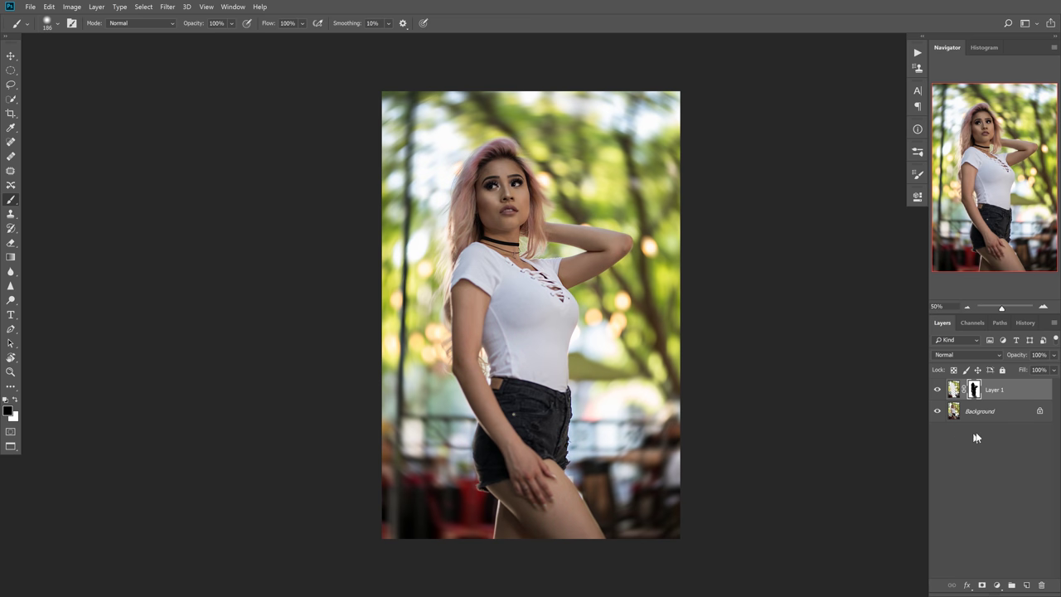
Toggle the masked Layer 1's visibility repeatedly to check that the blur affects only the background
click(937, 390)
click(937, 390)
click(936, 390)
click(936, 392)
click(936, 393)
click(935, 392)
click(935, 392)
click(934, 393)
click(935, 393)
click(934, 393)
Try Layer 1 opacities of 80% and 70%, and settle on 75%
click(1038, 355)
text(80)
key(Return)
text(8)
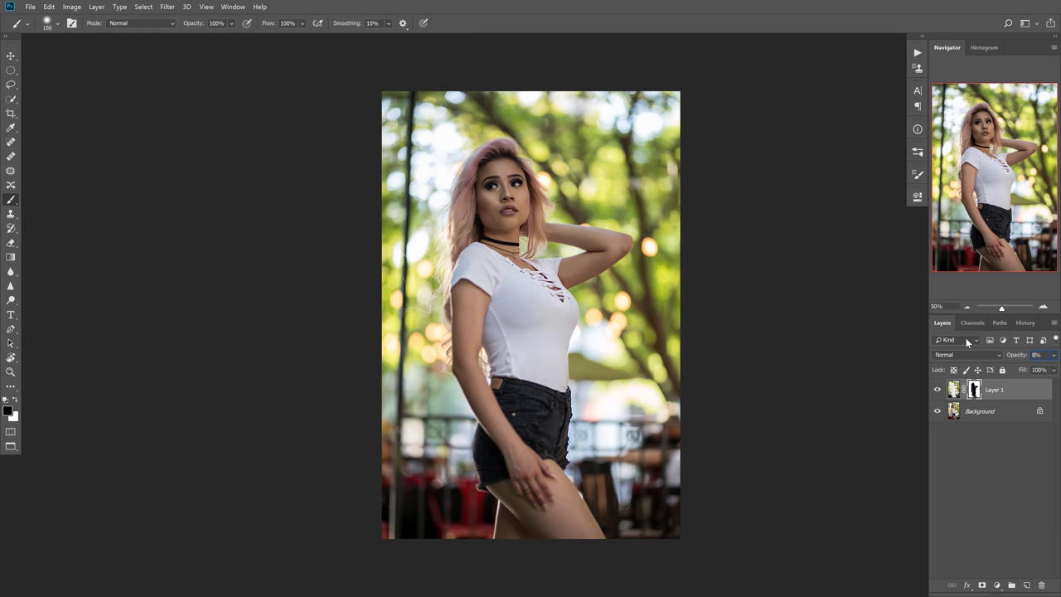
text(70)
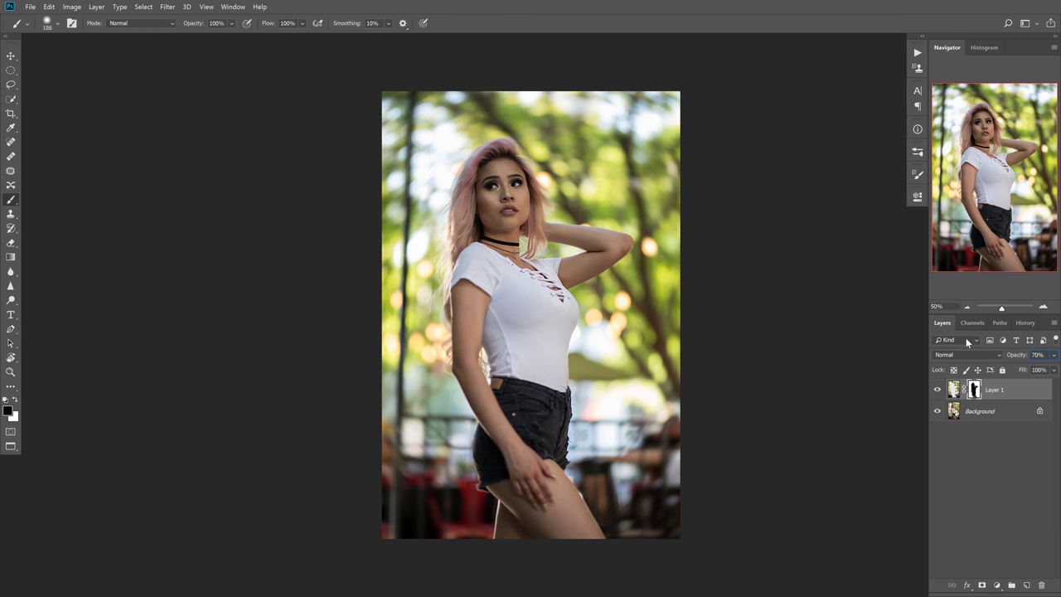
text(75)
Toggle Layer 1's visibility repeatedly to compare the 75% opacity blur with the original photo, leaving the layer shown
click(937, 390)
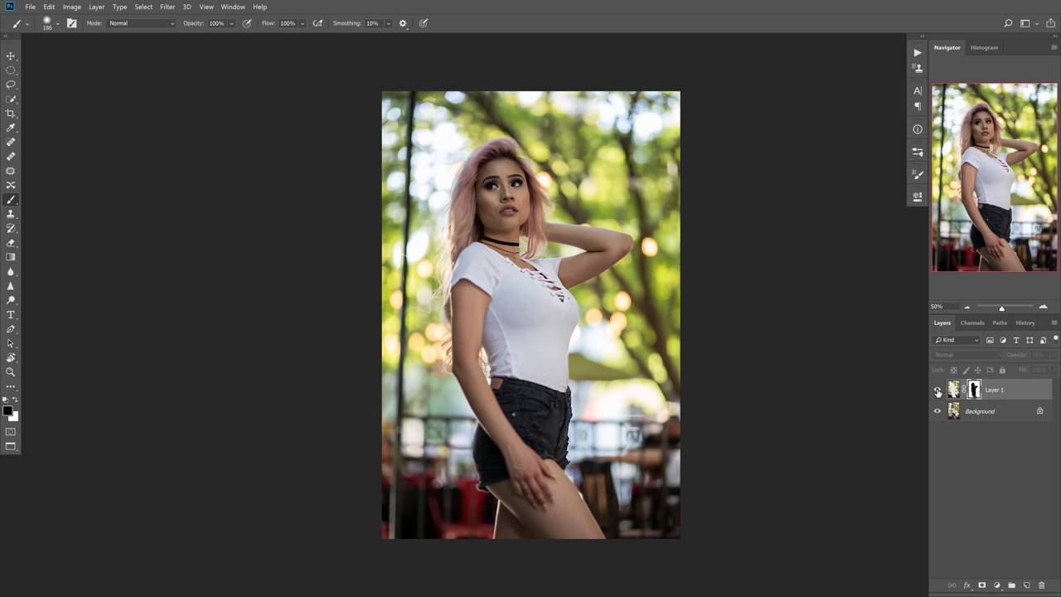
click(938, 389)
click(937, 390)
click(937, 390)
click(938, 389)
click(937, 389)
click(937, 389)
click(938, 392)
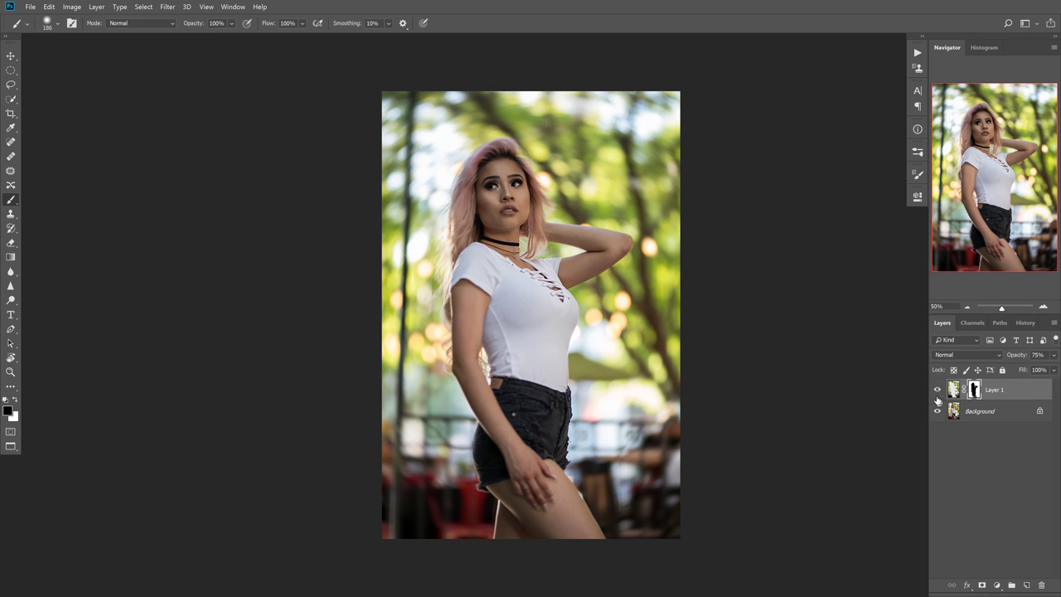
click(938, 390)
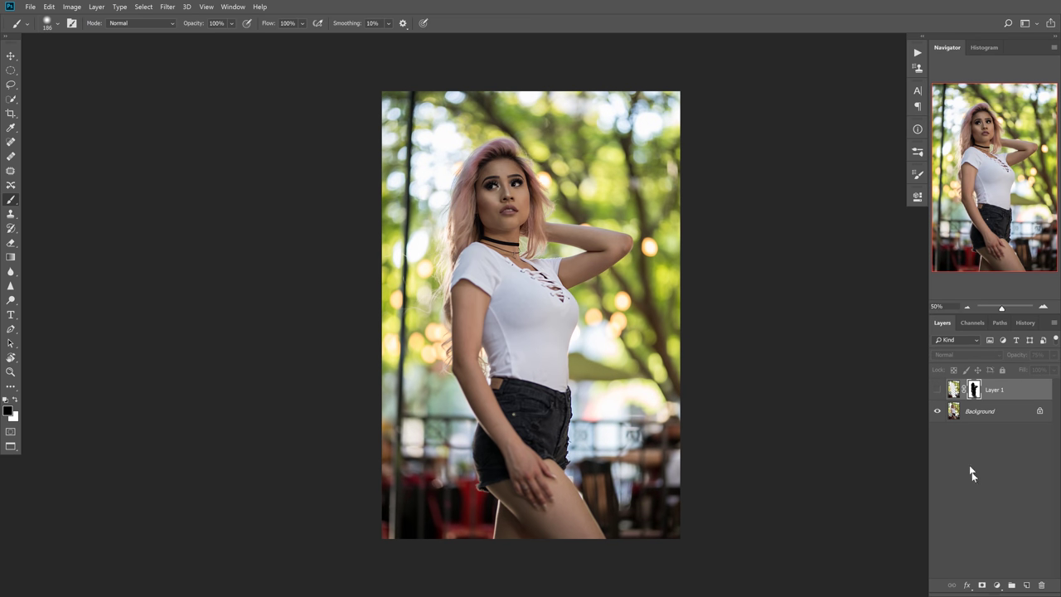
click(937, 389)
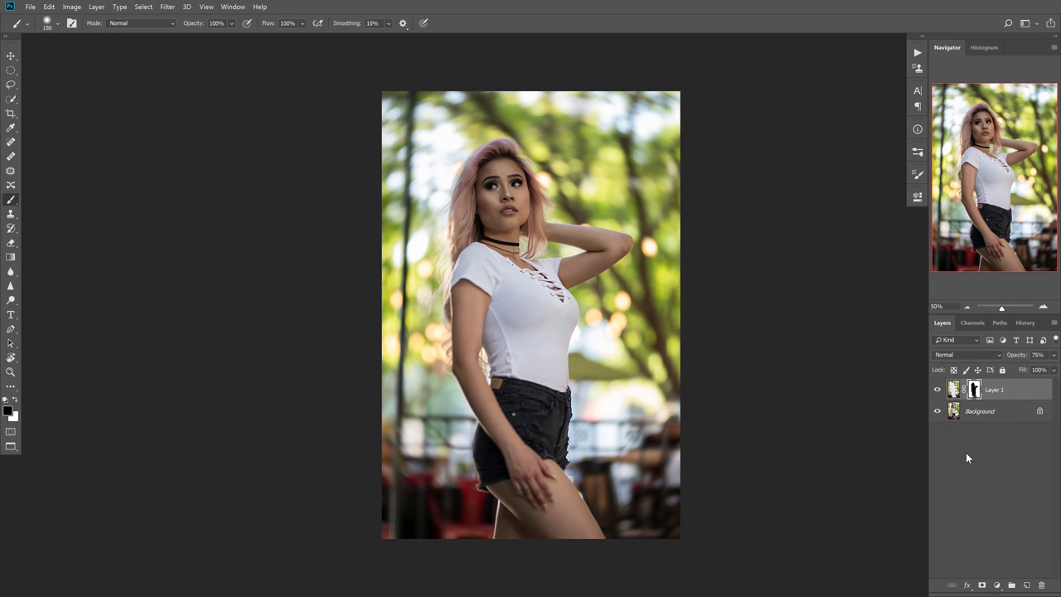
click(938, 393)
click(937, 393)
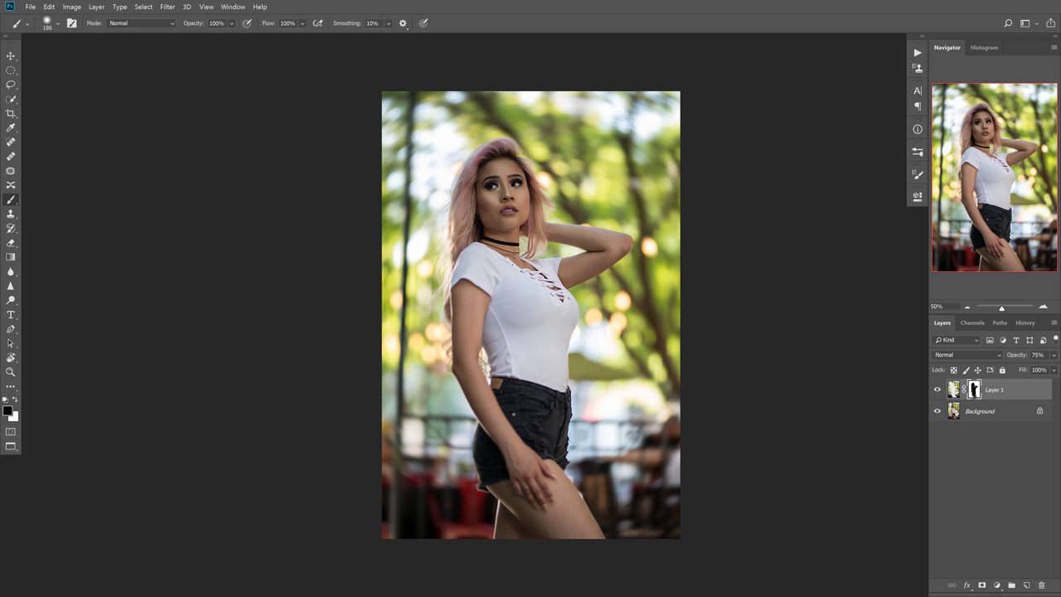